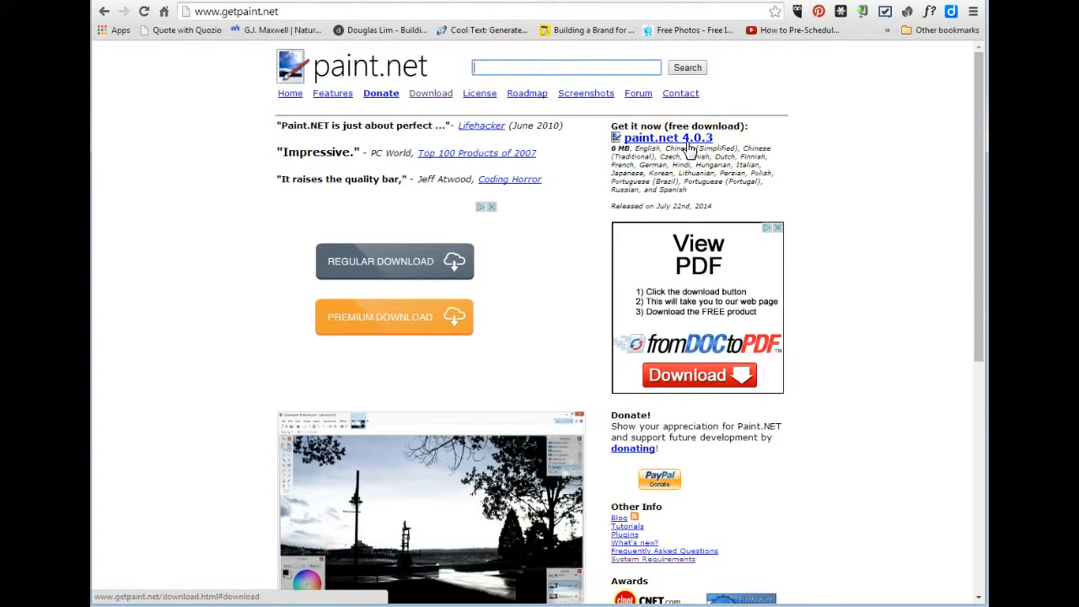
{"action": "left_click", "coordinate": [556, 67]}
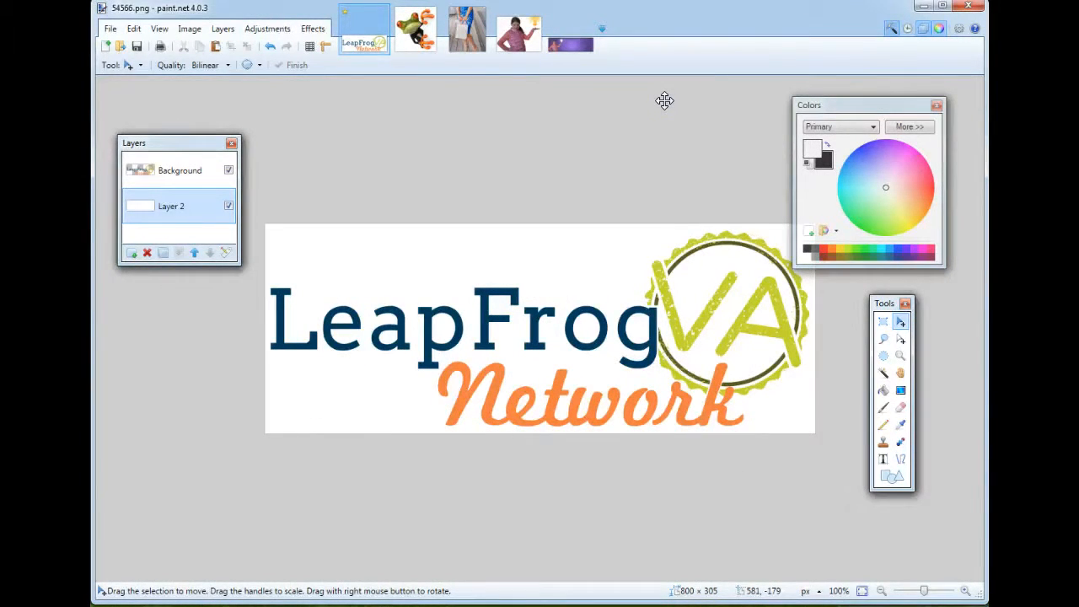
{"action": "left_click", "coordinate": [631, 121]}
In the fab_friday.png image, add a new layer above the background and name it "box".
{"action": "left_click", "coordinate": [468, 38]}
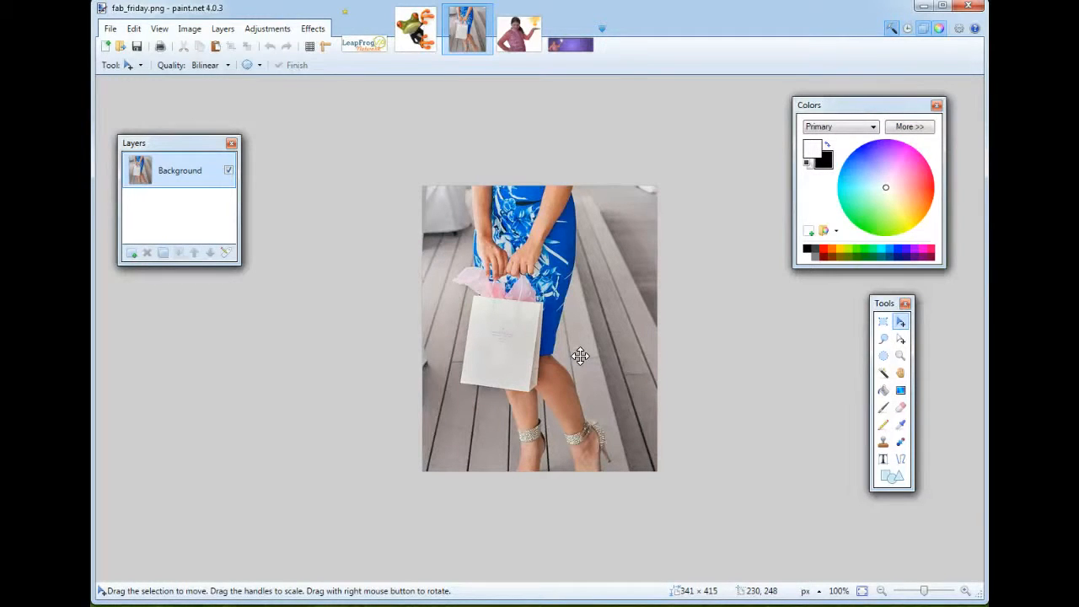
{"action": "left_click", "coordinate": [292, 265]}
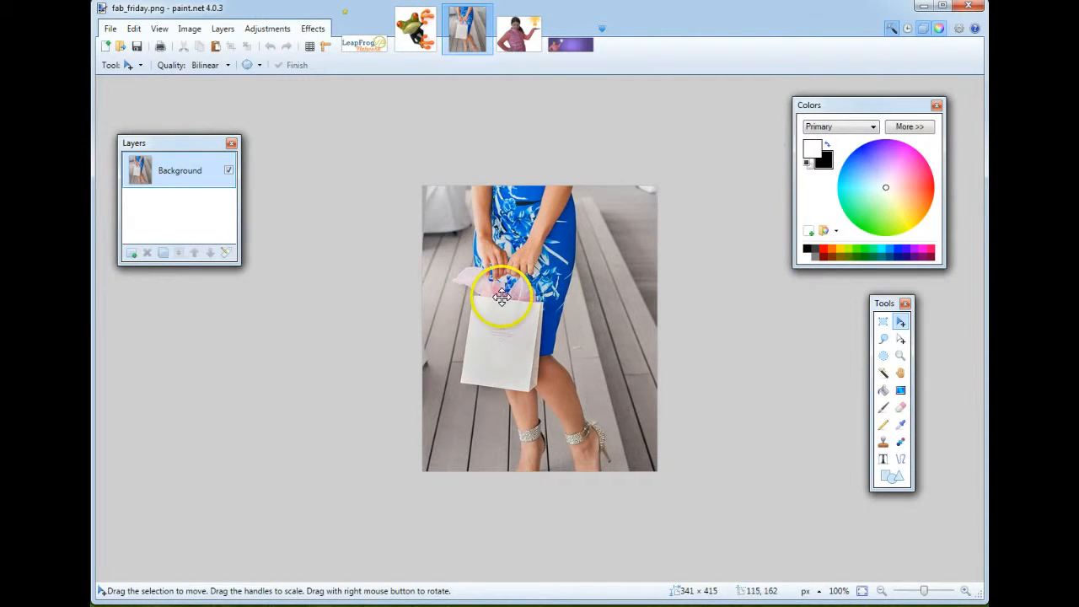
{"action": "left_click", "coordinate": [132, 254]}
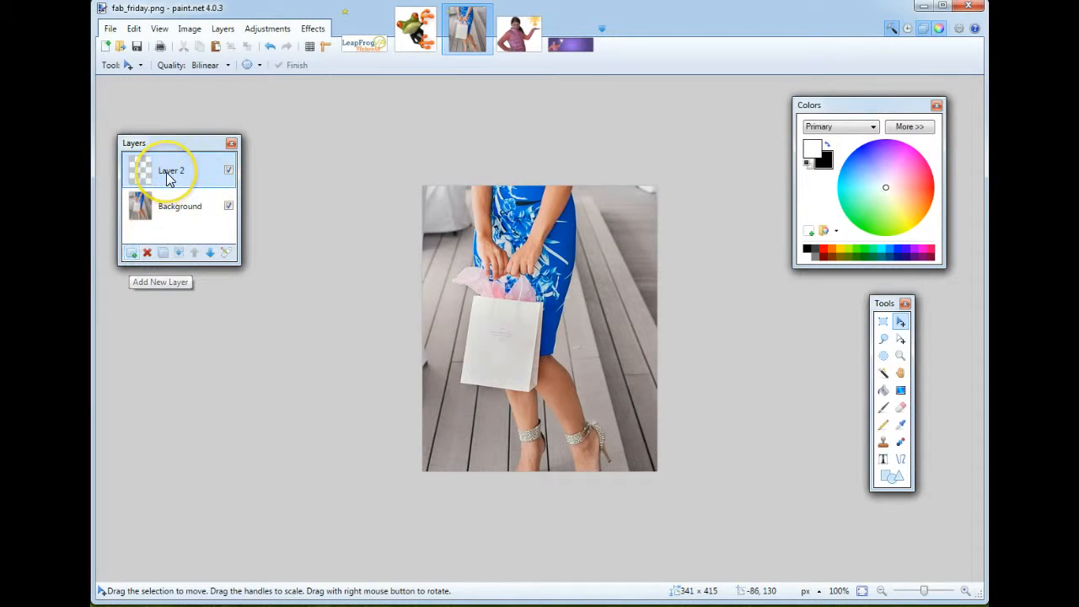
{"action": "left_click", "coordinate": [171, 177]}
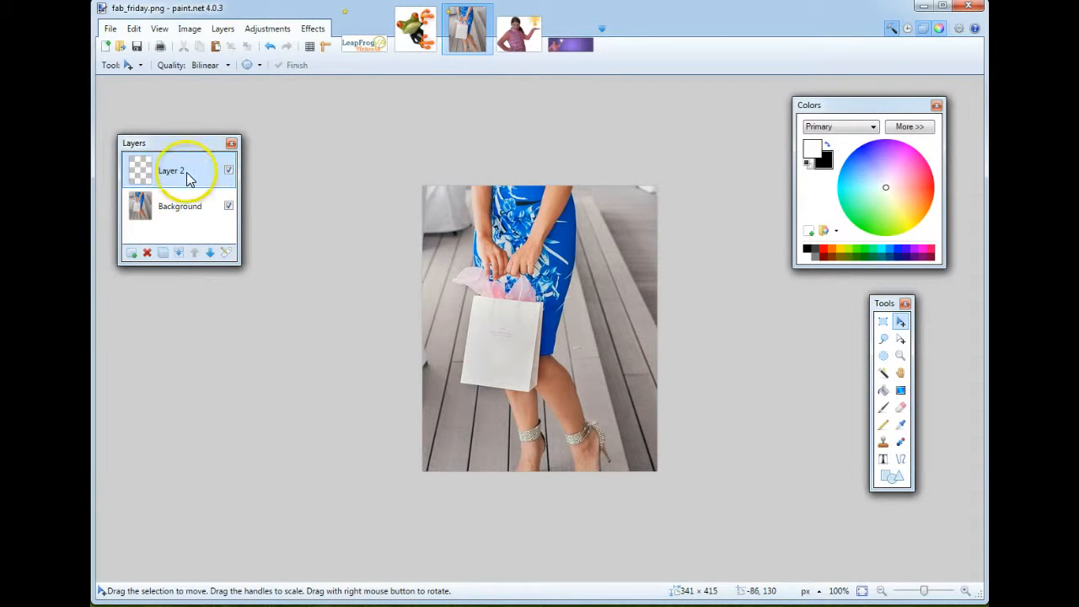
{"action": "double_click", "coordinate": [177, 178]}
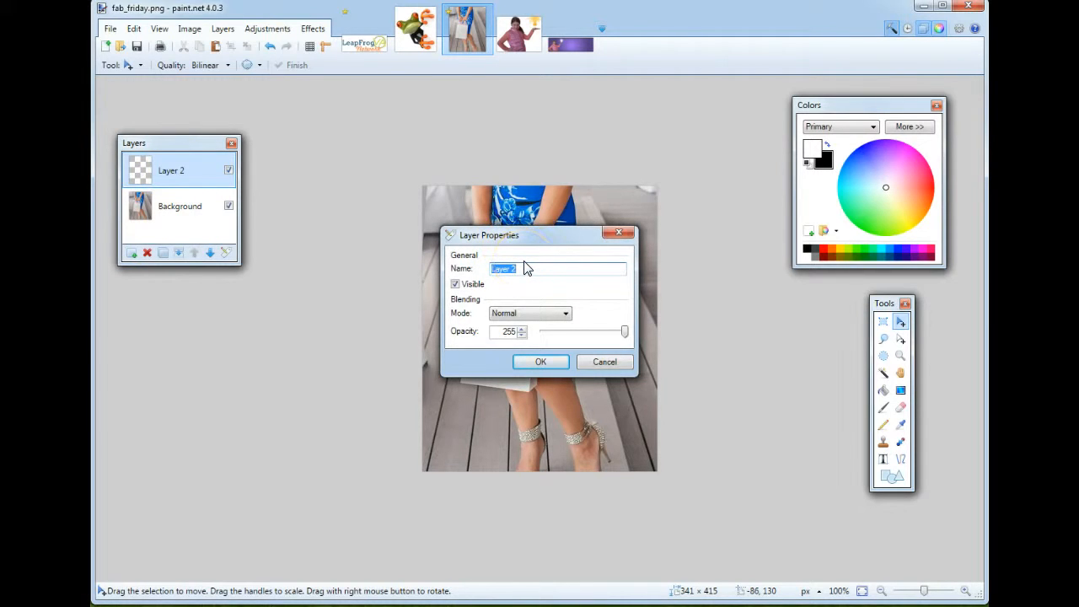
{"action": "type", "text": "box"}
{"action": "left_click", "coordinate": [548, 368]}
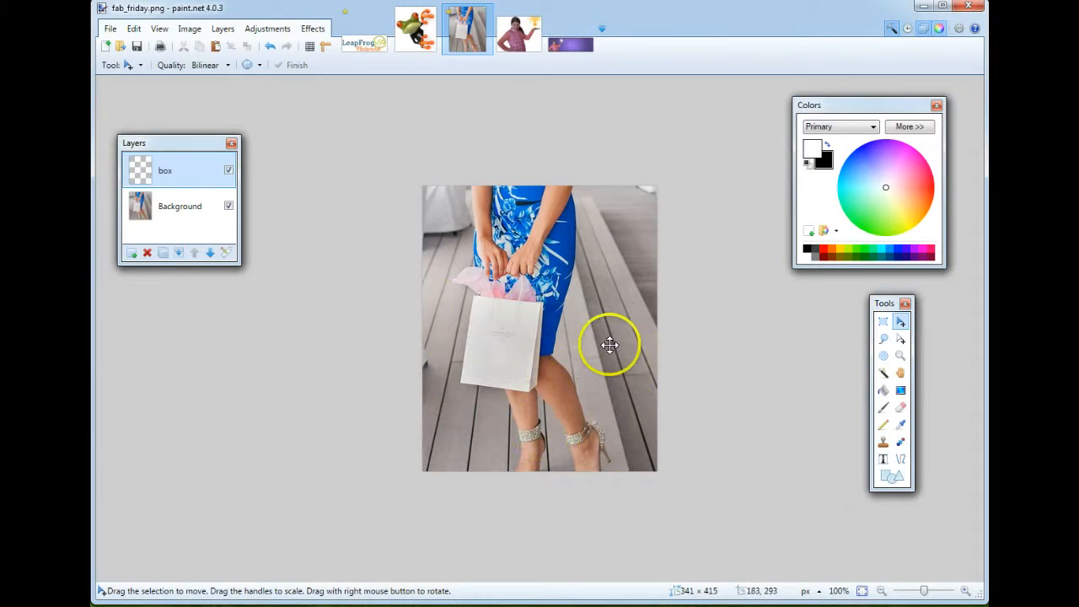
Set the primary colour to the maroon 853045 swatch with its opacity reduced to 124.
{"action": "left_click_drag", "start_coordinate": [879, 102], "coordinate": [806, 88]}
{"action": "left_click", "coordinate": [833, 114]}
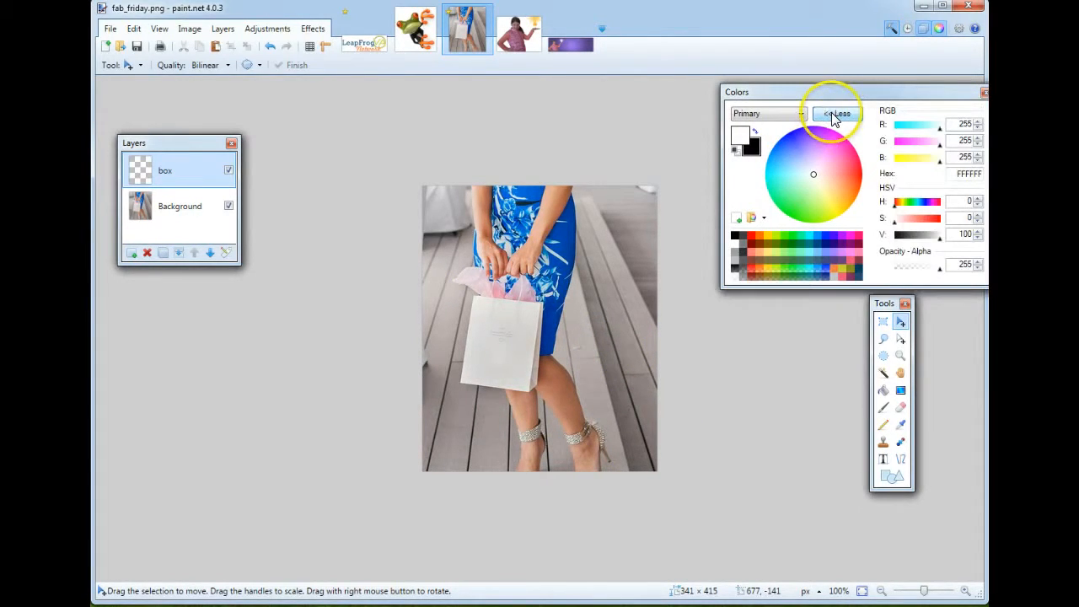
{"action": "left_click", "coordinate": [858, 263]}
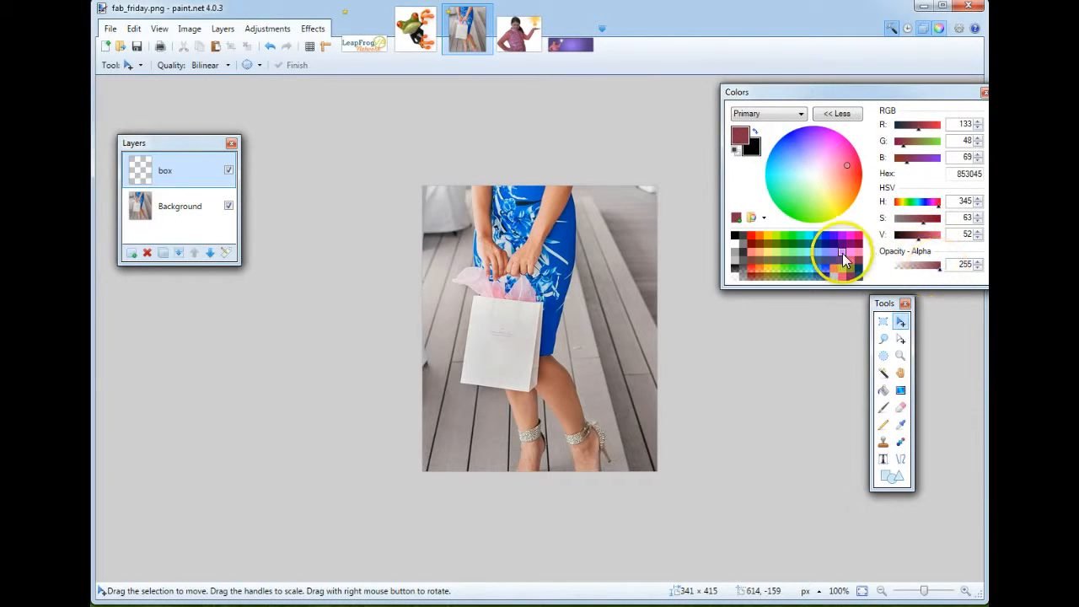
{"action": "left_click_drag", "start_coordinate": [939, 270], "coordinate": [919, 279]}
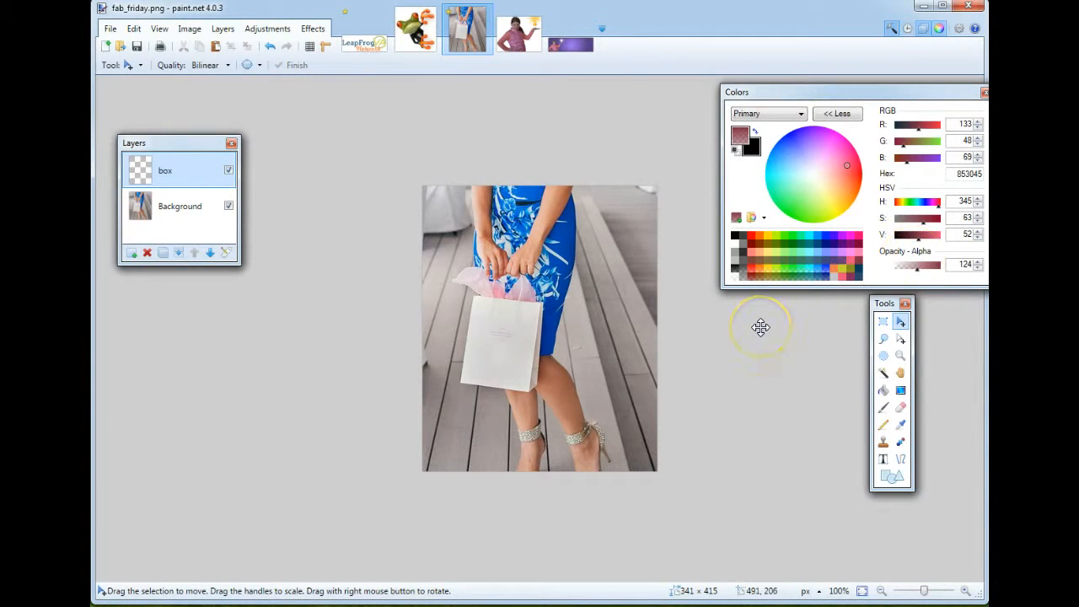
{"action": "left_click", "coordinate": [830, 393]}
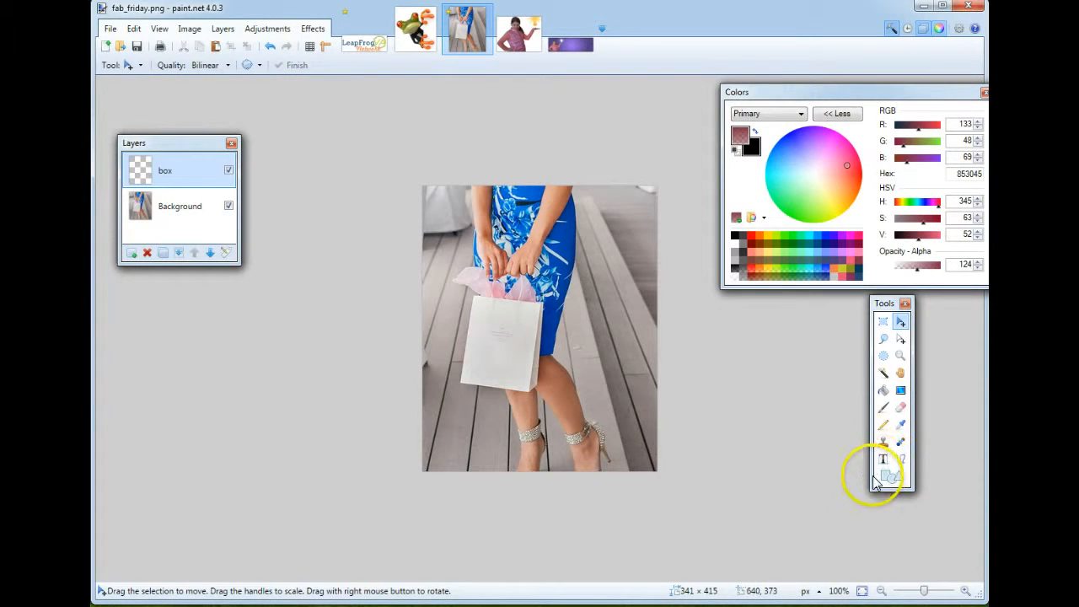
Draw a filled, outline-free rectangle about 399 × 157 px as a band across the lower half of the photo.
{"action": "left_click", "coordinate": [899, 481]}
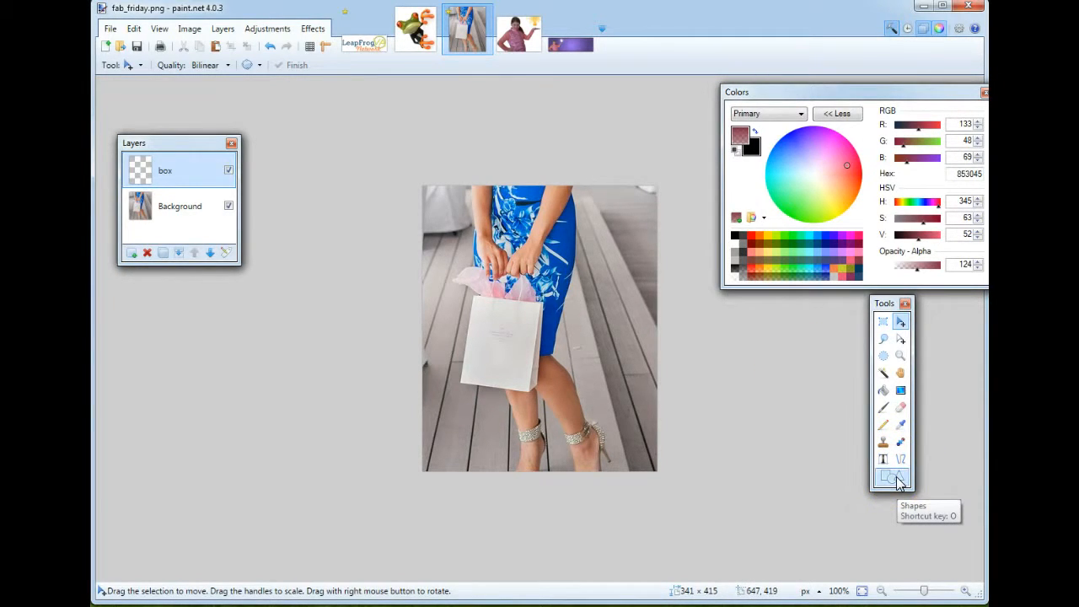
{"action": "left_click", "coordinate": [598, 163]}
{"action": "left_click", "coordinate": [227, 95]}
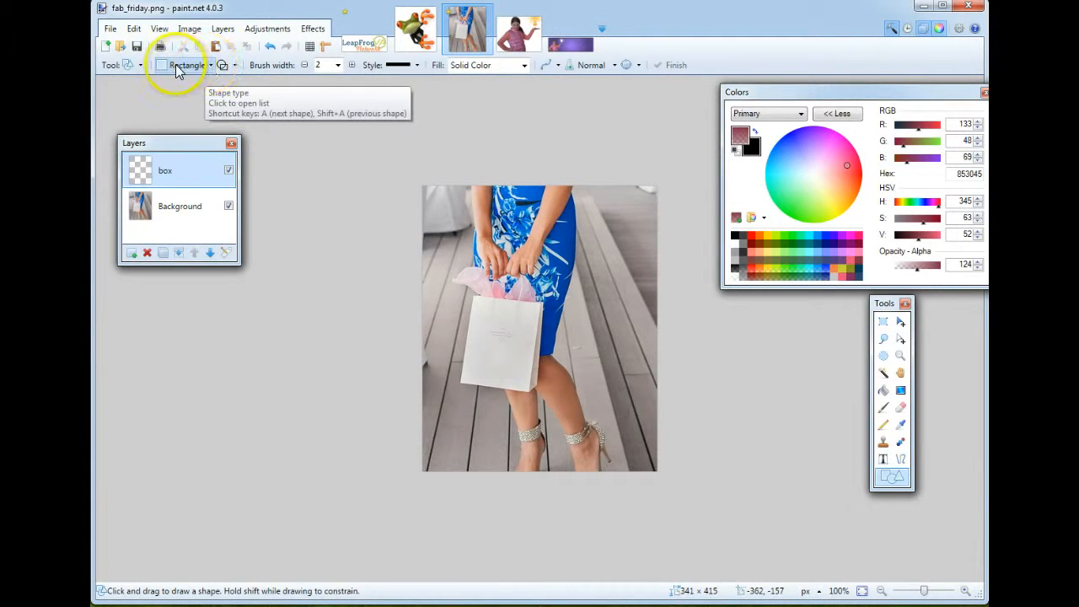
{"action": "left_click", "coordinate": [200, 65]}
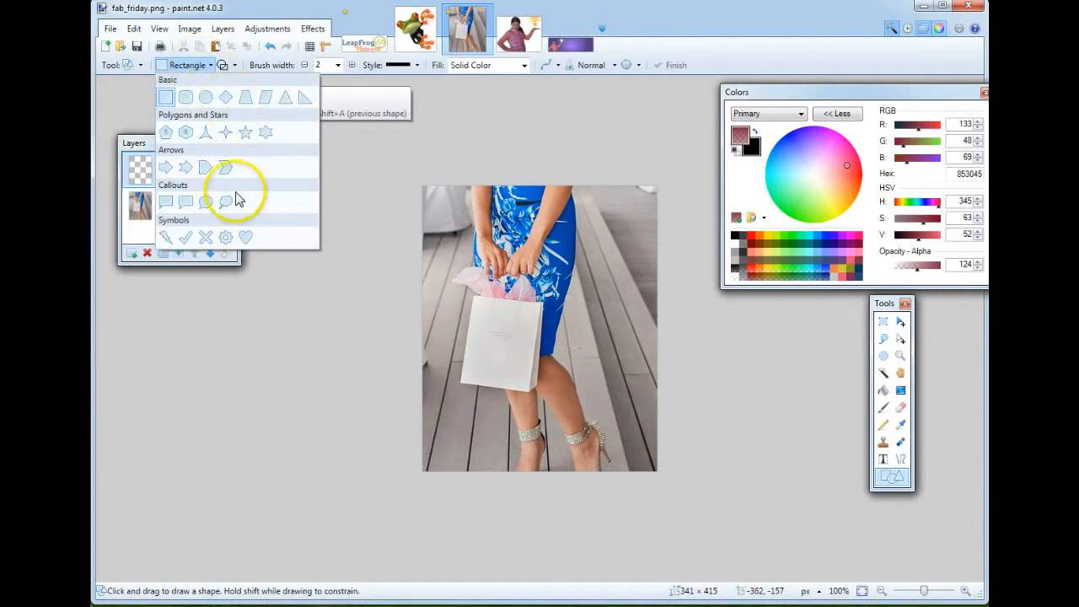
{"action": "left_click", "coordinate": [234, 69]}
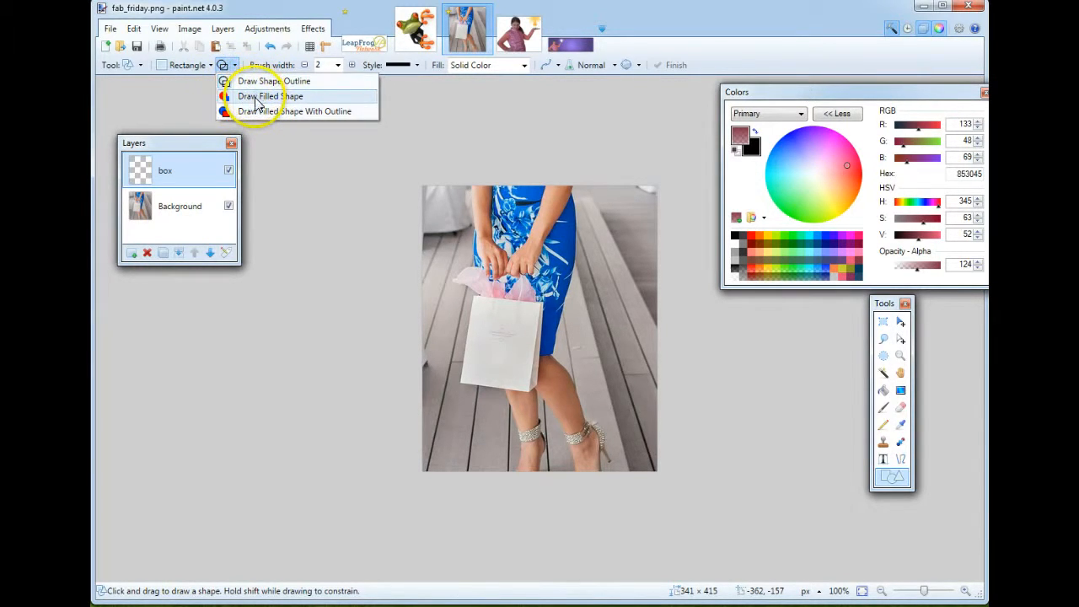
{"action": "left_click", "coordinate": [257, 97]}
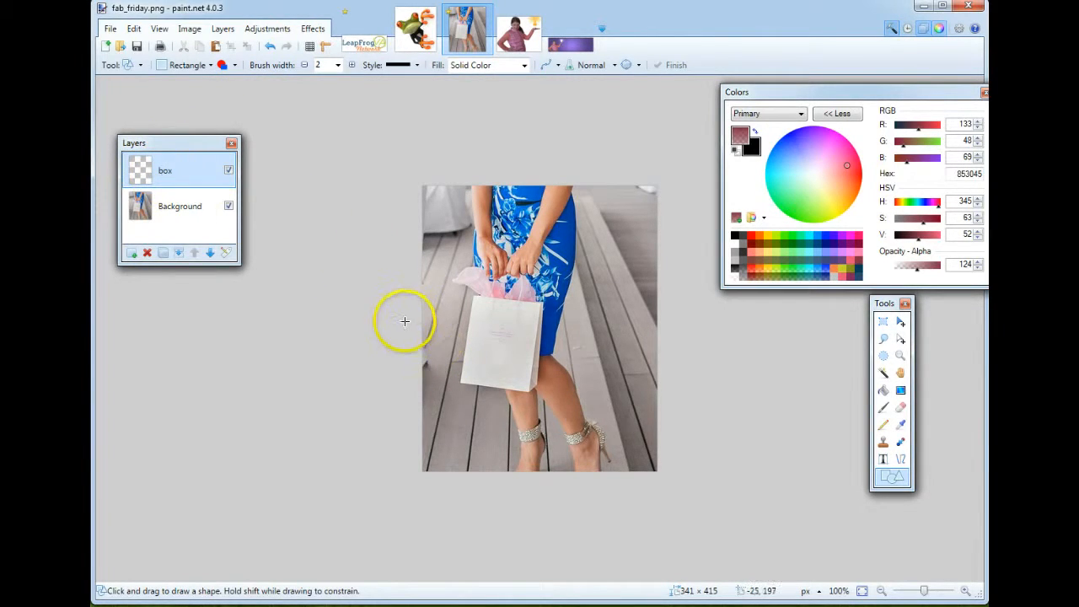
{"action": "left_click_drag", "start_coordinate": [405, 328], "coordinate": [681, 436]}
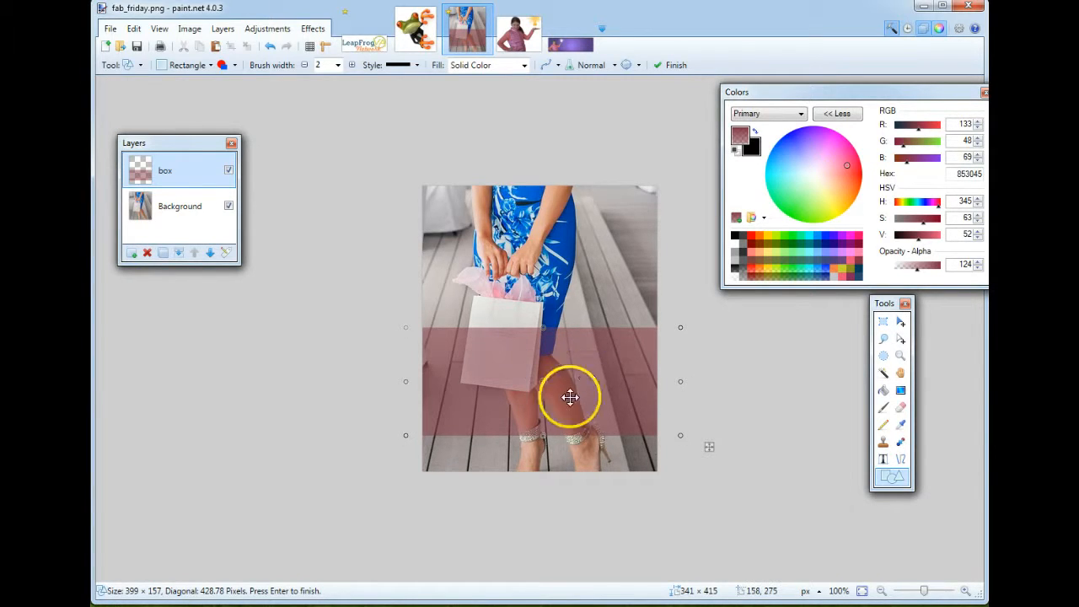
Add a new layer above the box layer and ready the Text tool with white as the primary colour.
{"action": "left_click", "coordinate": [132, 253]}
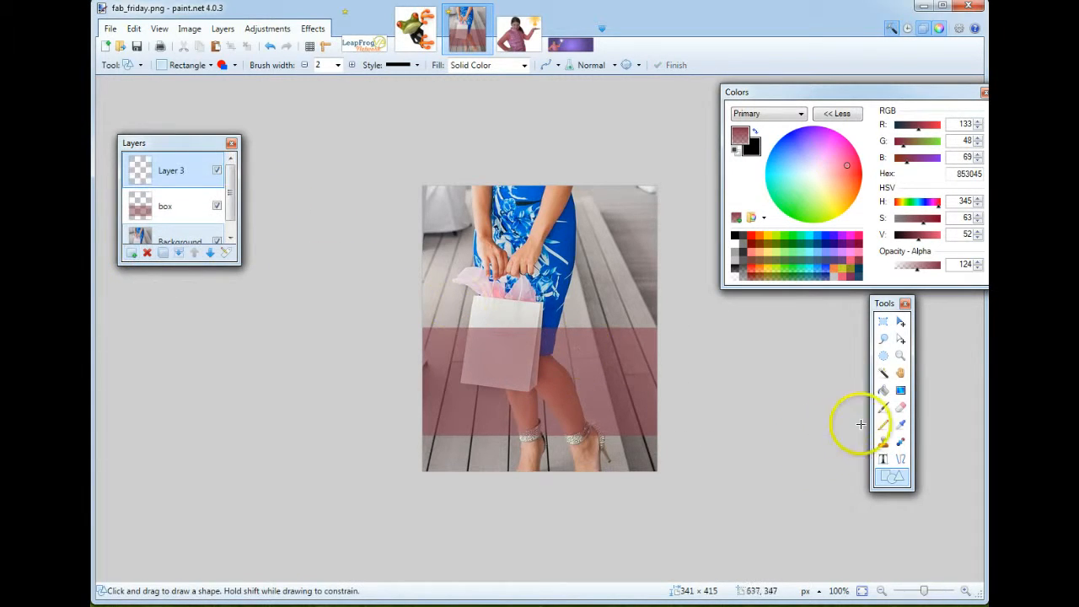
{"action": "left_click", "coordinate": [884, 460]}
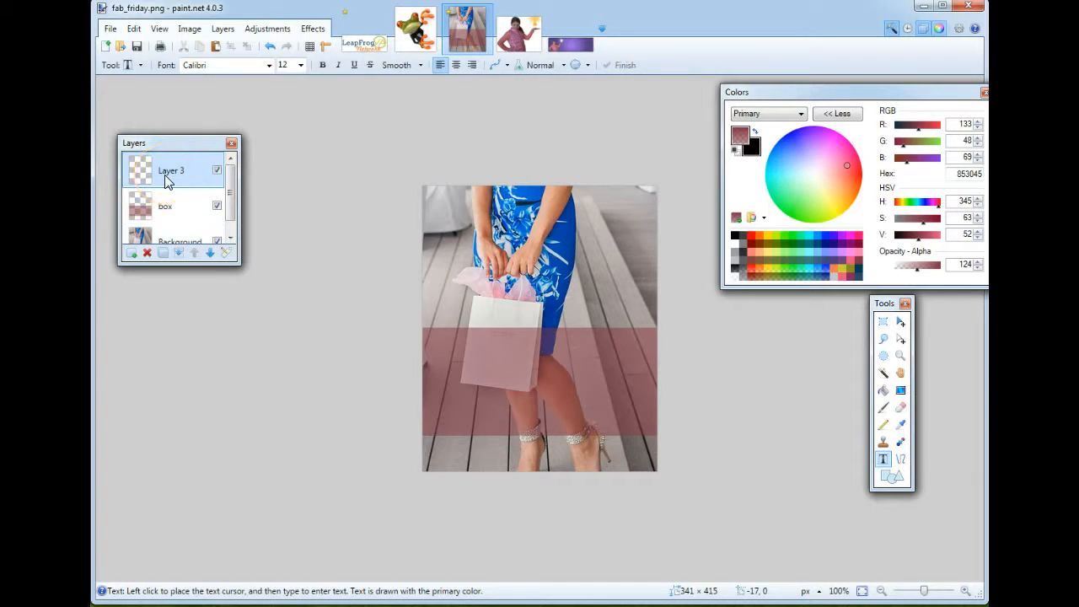
{"action": "left_click", "coordinate": [734, 248]}
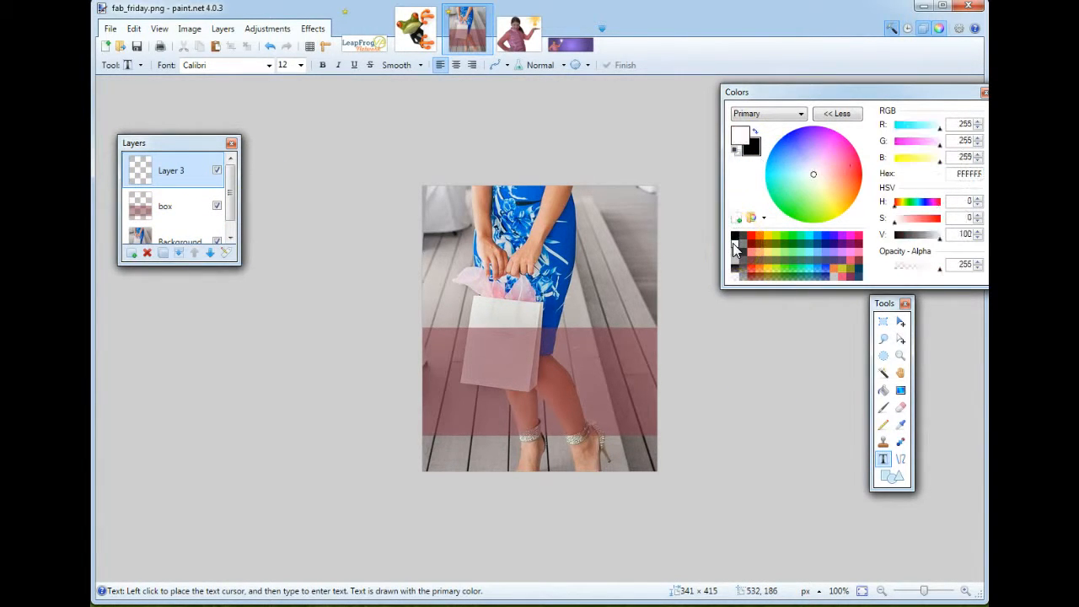
Write "She's in Biz" on the maroon band in the Great Vibes font at size 20.
{"action": "left_click", "coordinate": [269, 65]}
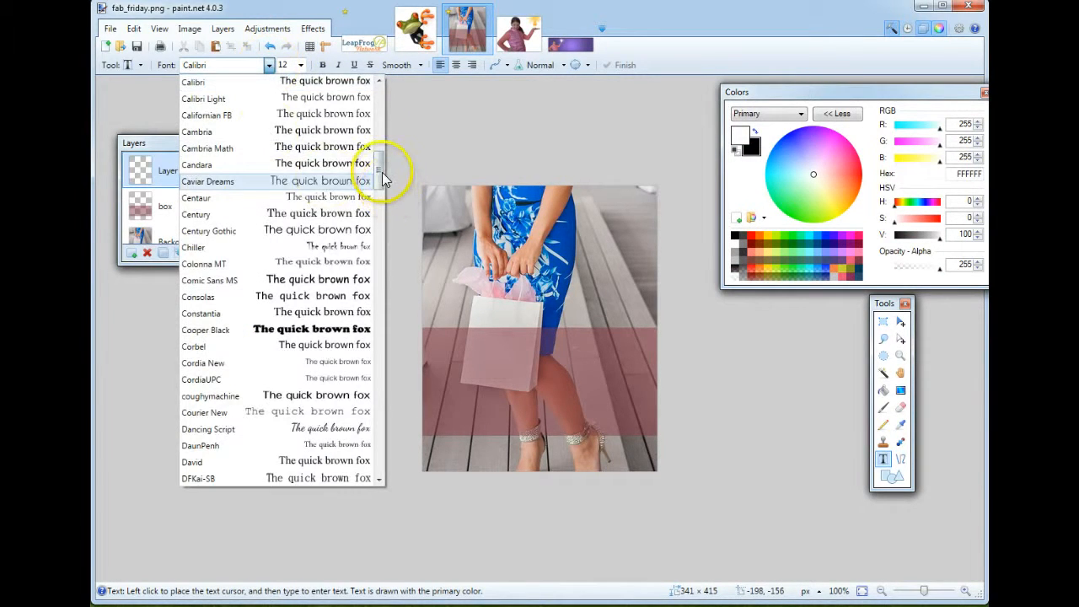
{"action": "left_click_drag", "start_coordinate": [379, 178], "coordinate": [379, 239]}
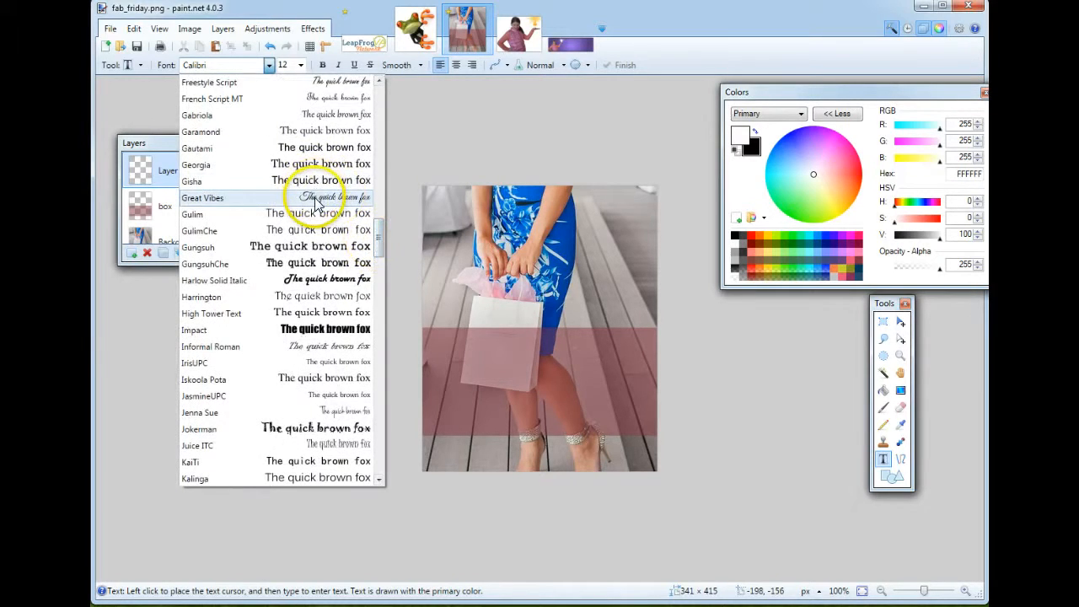
{"action": "left_click", "coordinate": [319, 196]}
{"action": "left_click", "coordinate": [301, 66]}
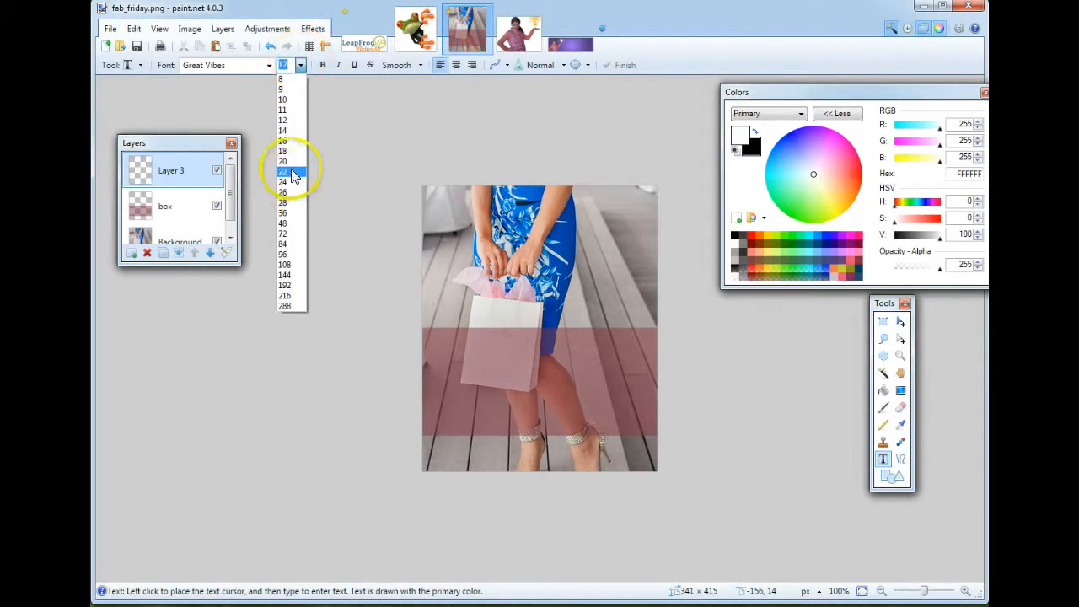
{"action": "left_click", "coordinate": [295, 125]}
{"action": "left_click", "coordinate": [448, 355]}
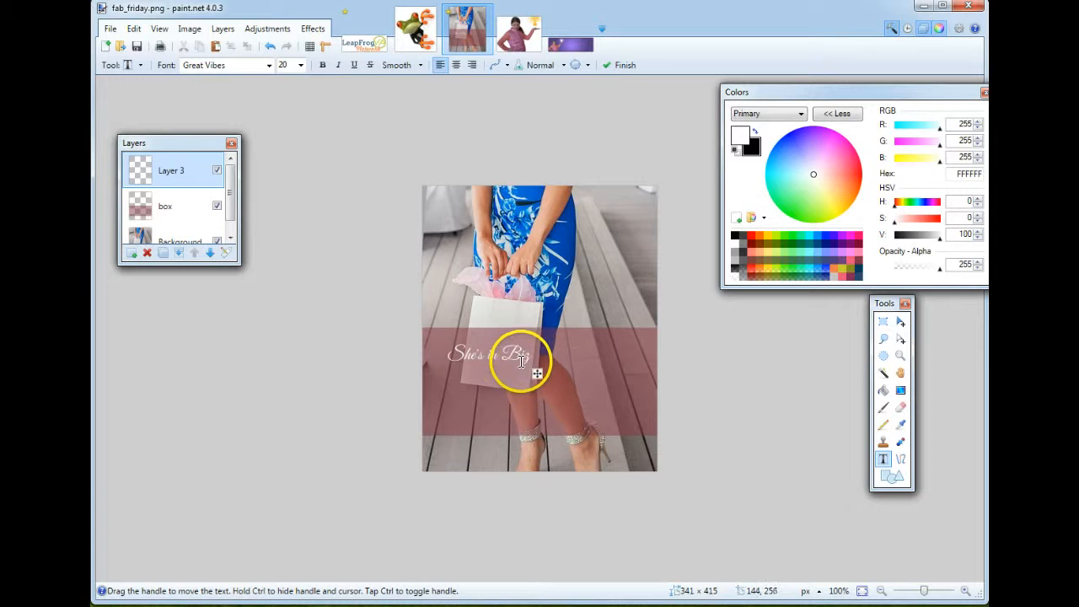
Enlarge the "She's in Biz" text to size 48 and reposition it to fit across the width of the band.
{"action": "left_click", "coordinate": [300, 65]}
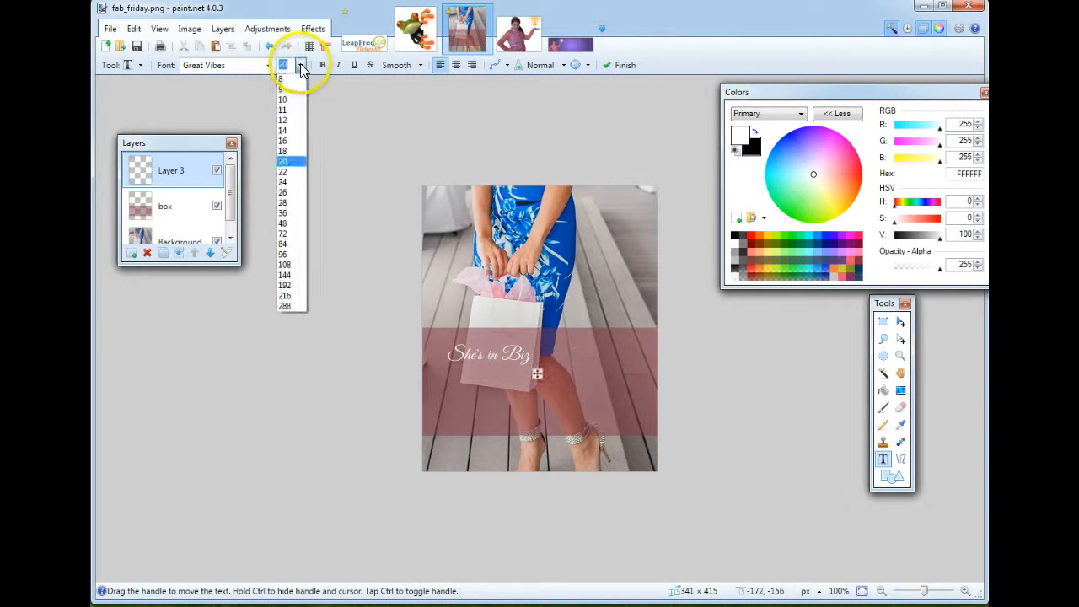
{"action": "left_click", "coordinate": [285, 224]}
{"action": "left_click_drag", "start_coordinate": [650, 388], "coordinate": [643, 397]}
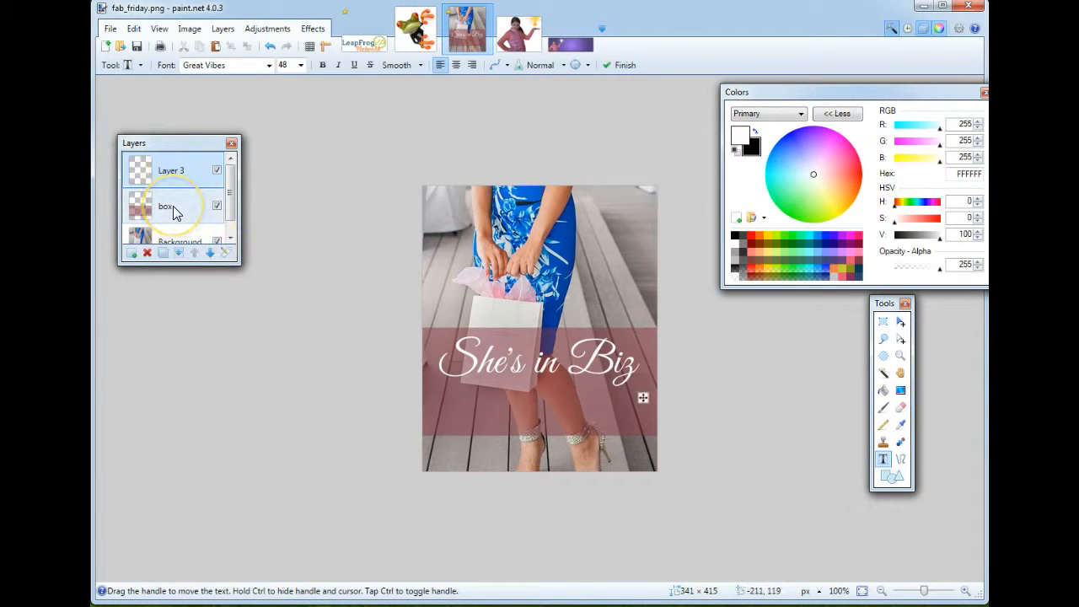
Add a new layer directly above the box layer and set the primary colour to opaque maroon 853045.
{"action": "left_click", "coordinate": [173, 207]}
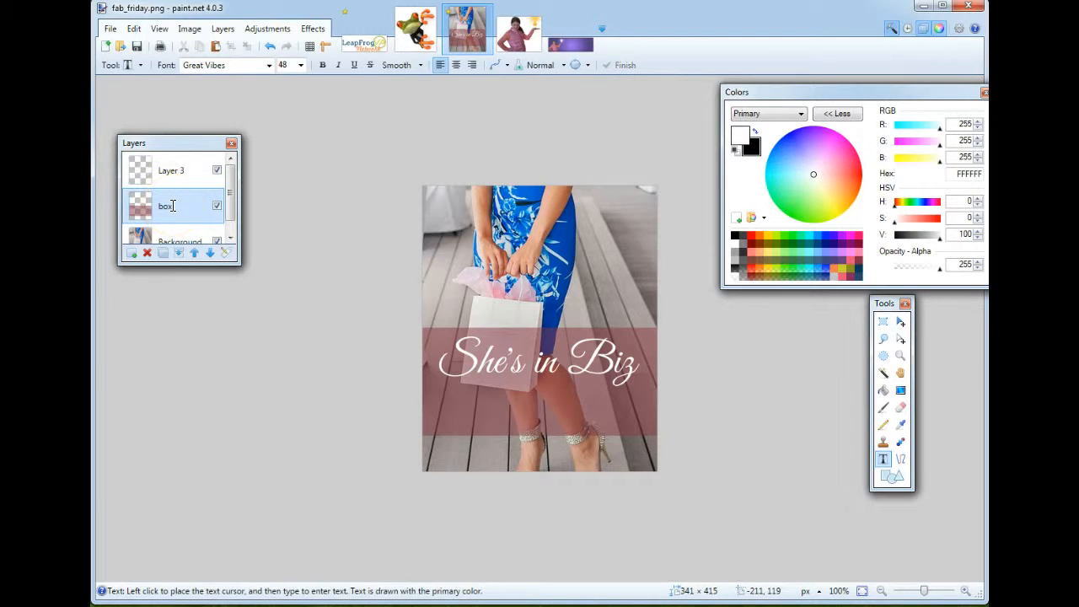
{"action": "left_click", "coordinate": [131, 255]}
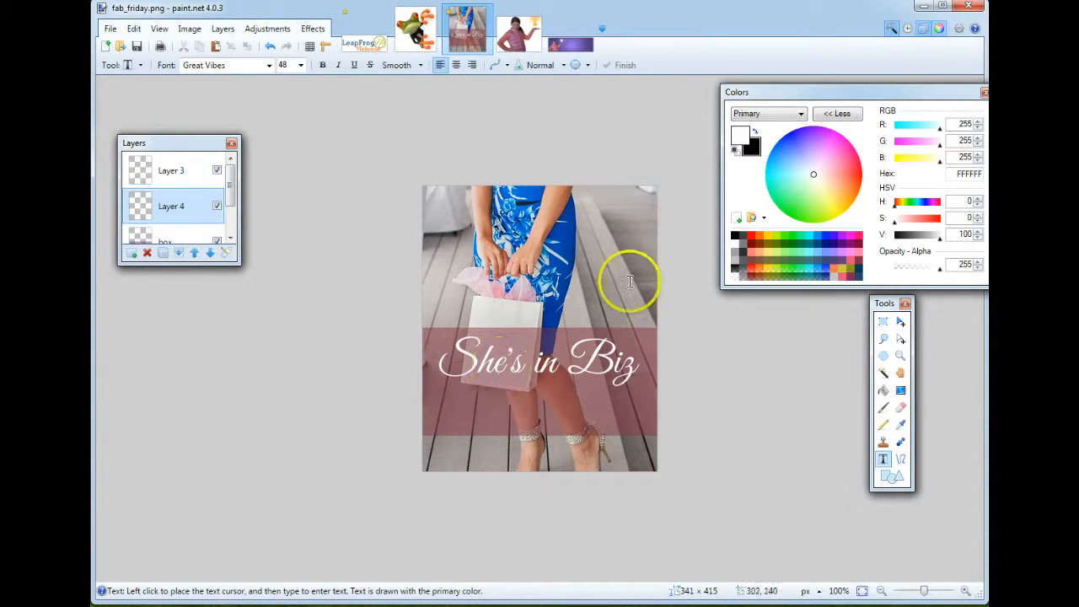
{"action": "left_click", "coordinate": [859, 263]}
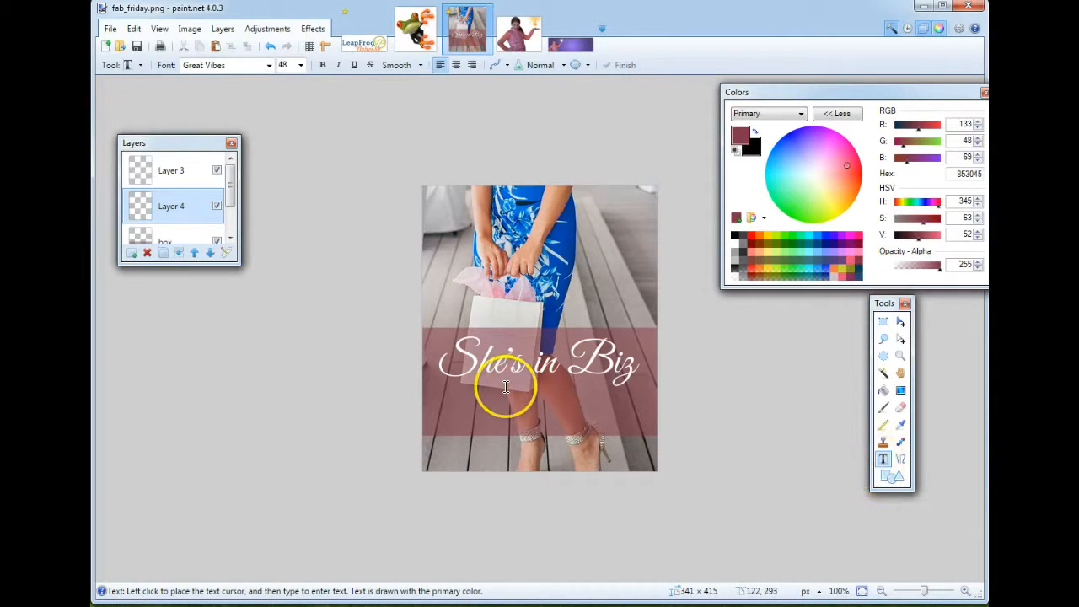
Write "She's in Biz" in maroon Great Vibes at size 48 on the new layer beneath the white text.
{"action": "left_click", "coordinate": [445, 361]}
{"action": "key", "text": "shift+Right"}
{"action": "key", "text": "shift+Right"}
{"action": "key", "text": "shift+Right"}
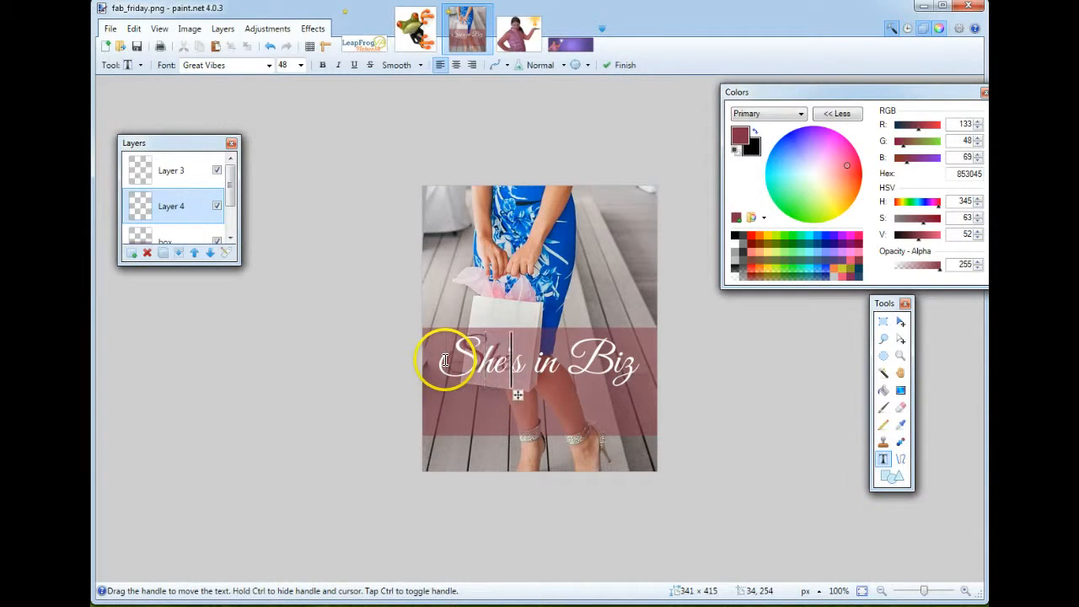
{"action": "key", "text": "shift+Right"}
{"action": "key", "text": "shift+Right"}
{"action": "key", "text": "shift+Right"}
{"action": "key", "text": "shift+Right"}
{"action": "key", "text": "shift+Right"}
{"action": "key", "text": "shift+Right"}
{"action": "key", "text": "shift+Right"}
{"action": "key", "text": "shift+Right"}
{"action": "key", "text": "shift+Right"}
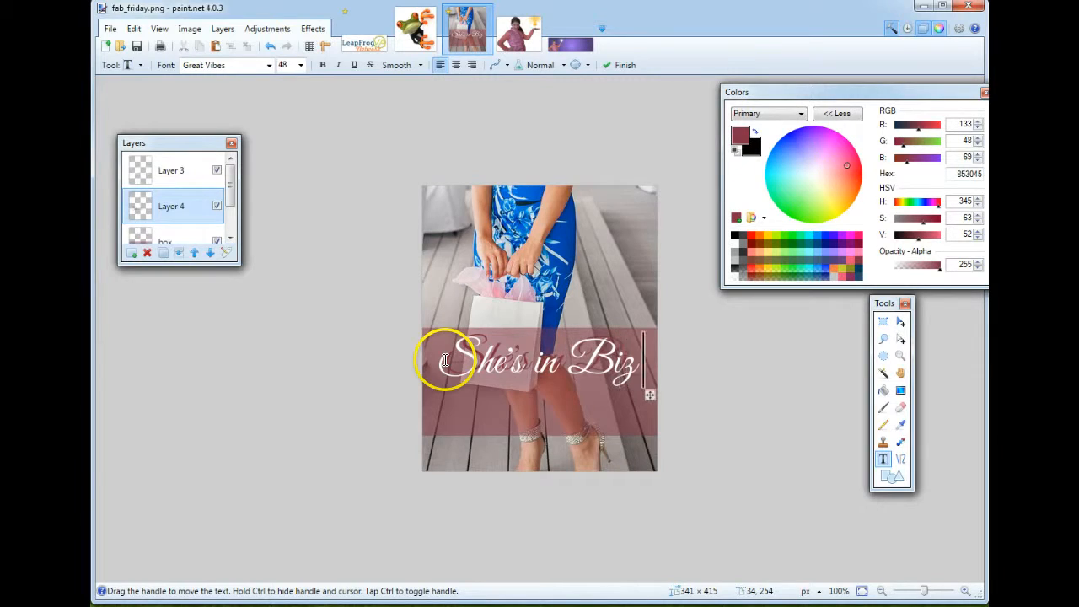
Move the maroon text to anchor point 19, 219, slightly offset behind the white lettering as a drop shadow.
{"action": "left_click_drag", "start_coordinate": [649, 390], "coordinate": [641, 401]}
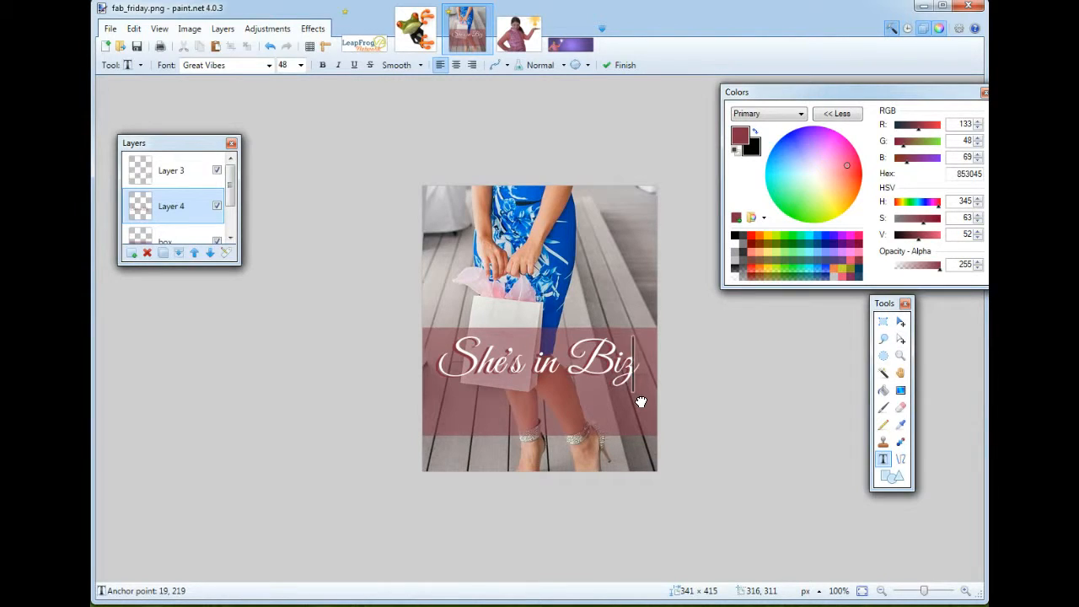
{"action": "left_click_drag", "start_coordinate": [641, 402], "coordinate": [641, 400]}
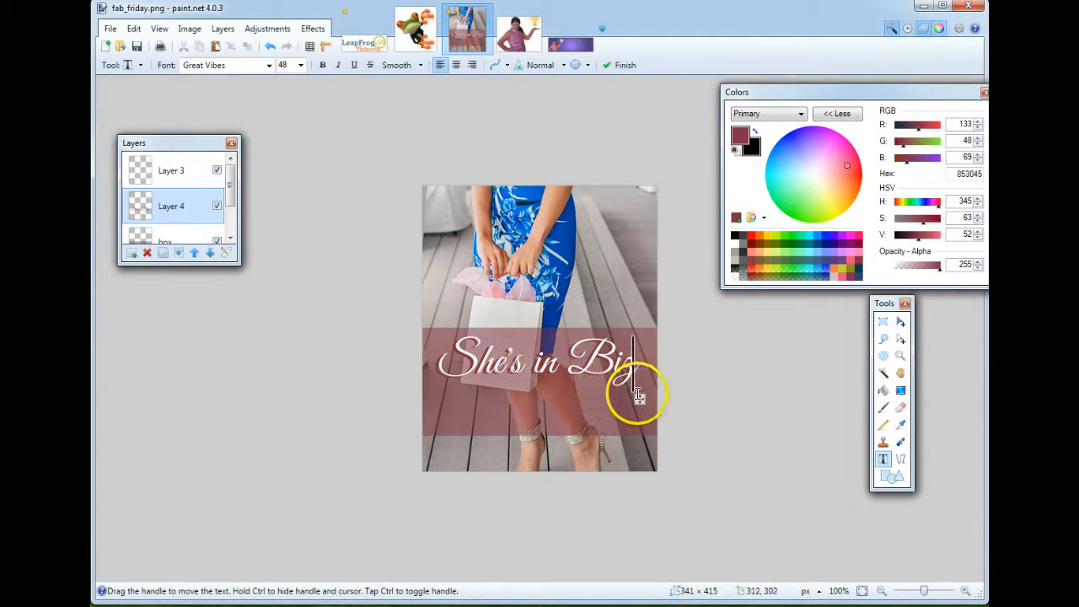
{"action": "left_click_drag", "start_coordinate": [640, 399], "coordinate": [641, 400]}
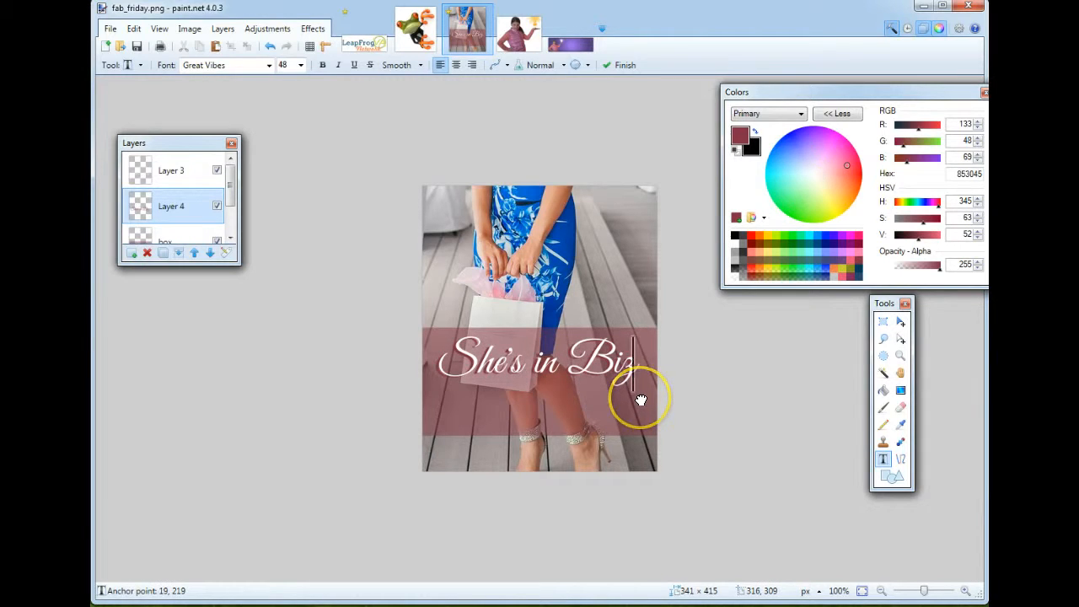
{"action": "left_click_drag", "start_coordinate": [641, 400], "coordinate": [641, 400]}
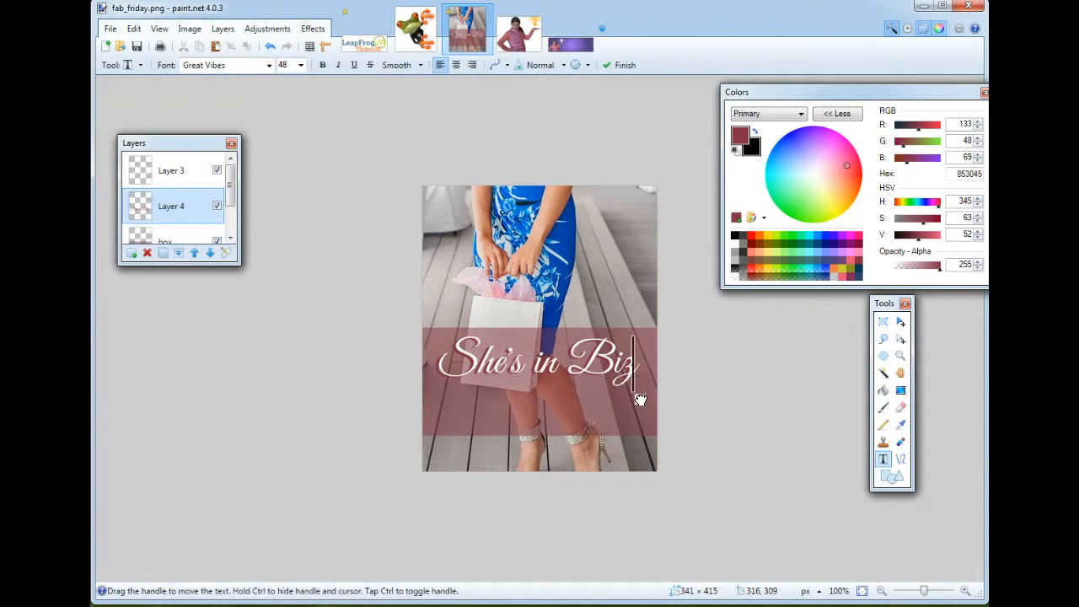
Apply a Gaussian Blur with a small radius to the maroon "She's in Biz" shadow text on Layer 4.
{"action": "left_click", "coordinate": [308, 30]}
{"action": "mouse_move", "coordinate": [332, 82]}
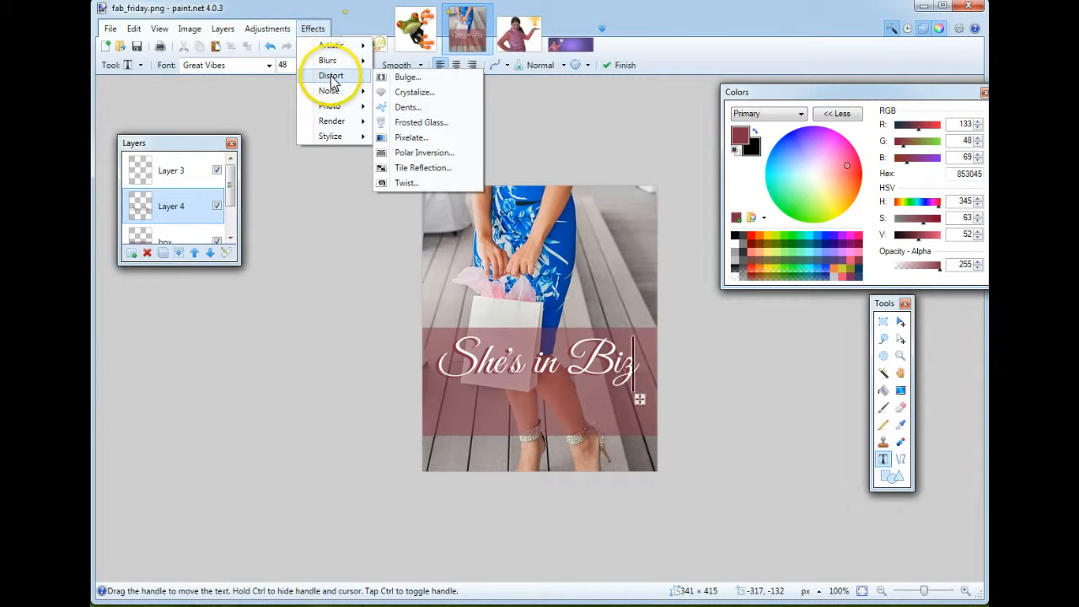
{"action": "mouse_move", "coordinate": [329, 61]}
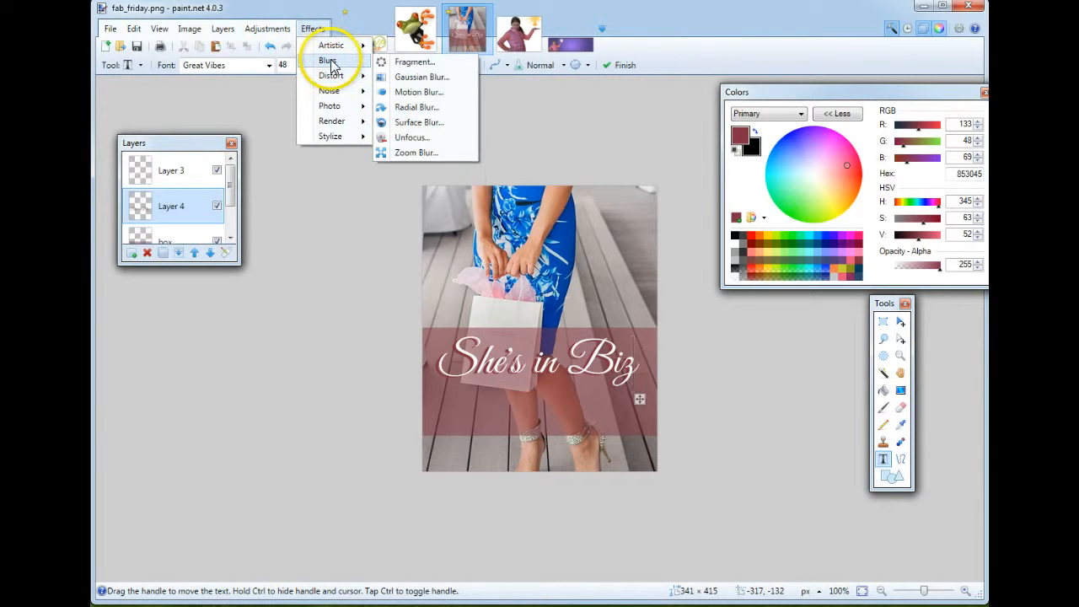
{"action": "left_click", "coordinate": [430, 79]}
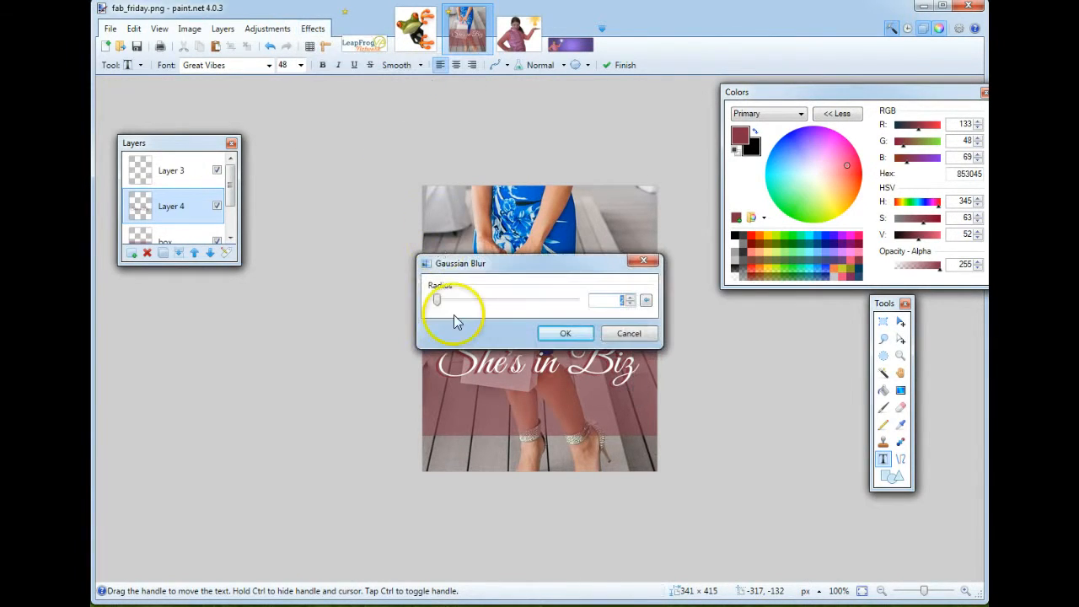
{"action": "left_click_drag", "start_coordinate": [565, 268], "coordinate": [672, 176]}
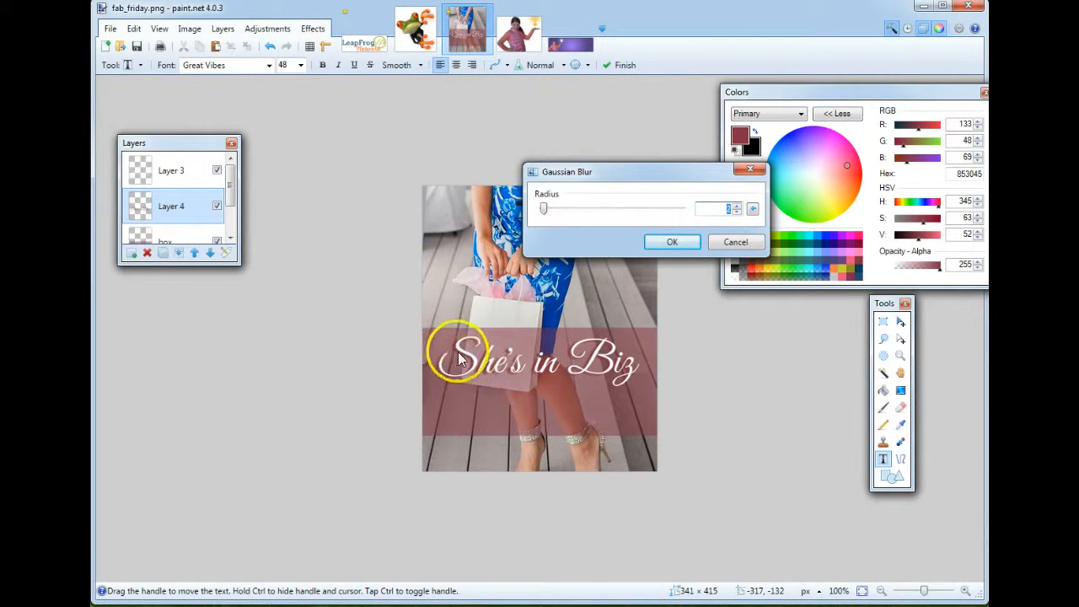
{"action": "left_click", "coordinate": [731, 209]}
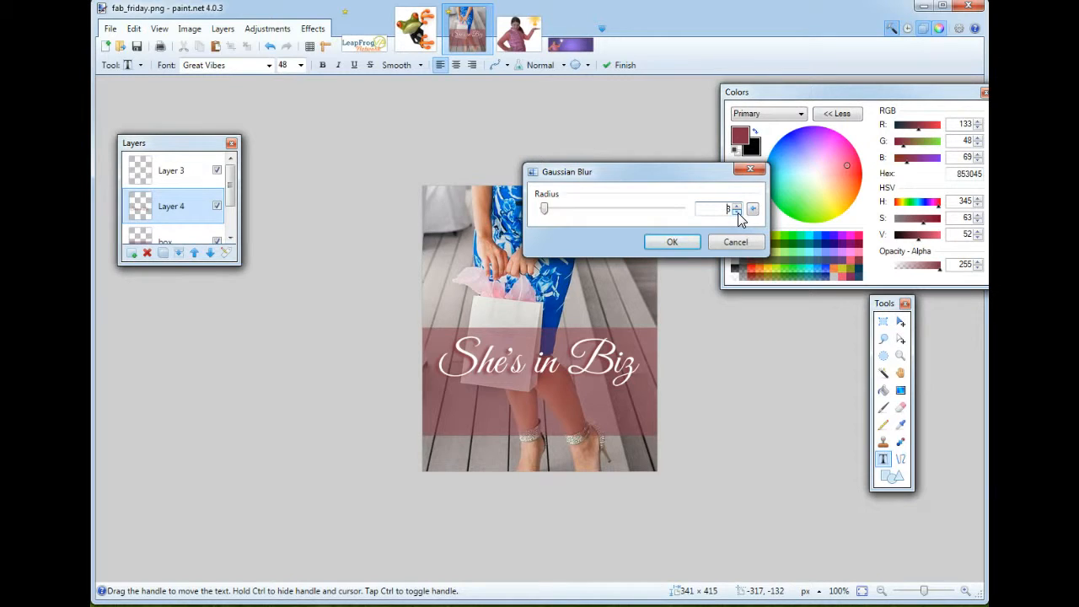
{"action": "left_click", "coordinate": [738, 211]}
{"action": "left_click", "coordinate": [673, 243]}
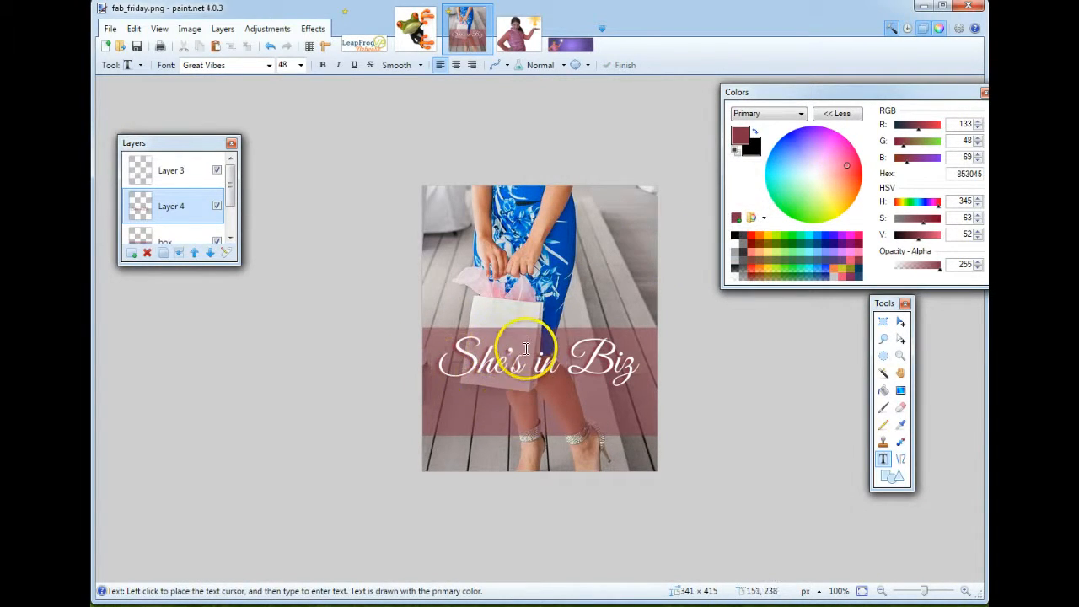
Add a new layer above the white text layer and write "ACADEMY" on it in maroon Century Gothic.
{"action": "left_click", "coordinate": [194, 170]}
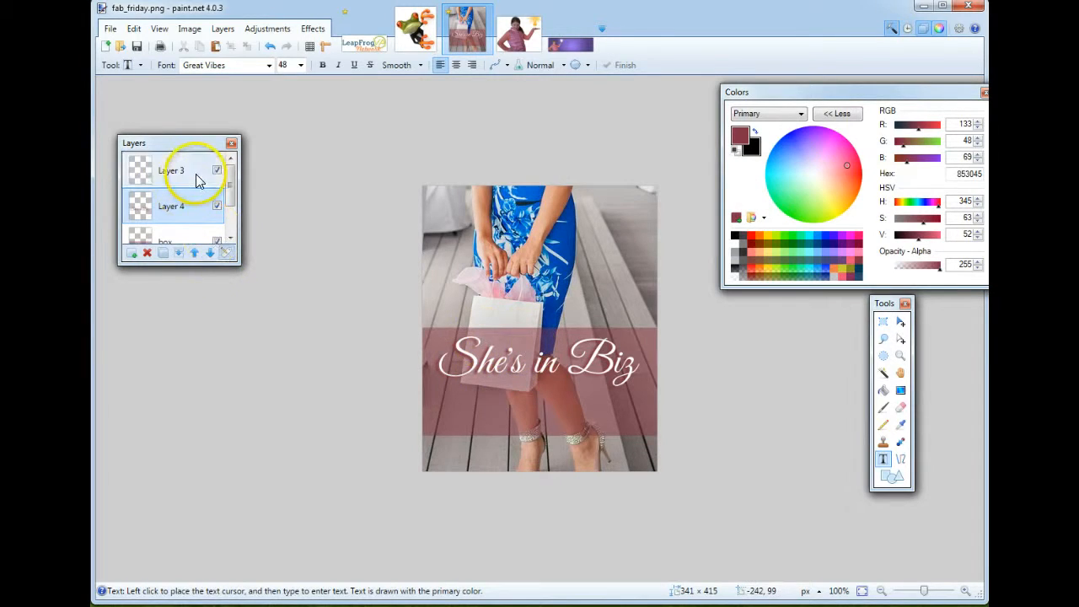
{"action": "left_click", "coordinate": [129, 254]}
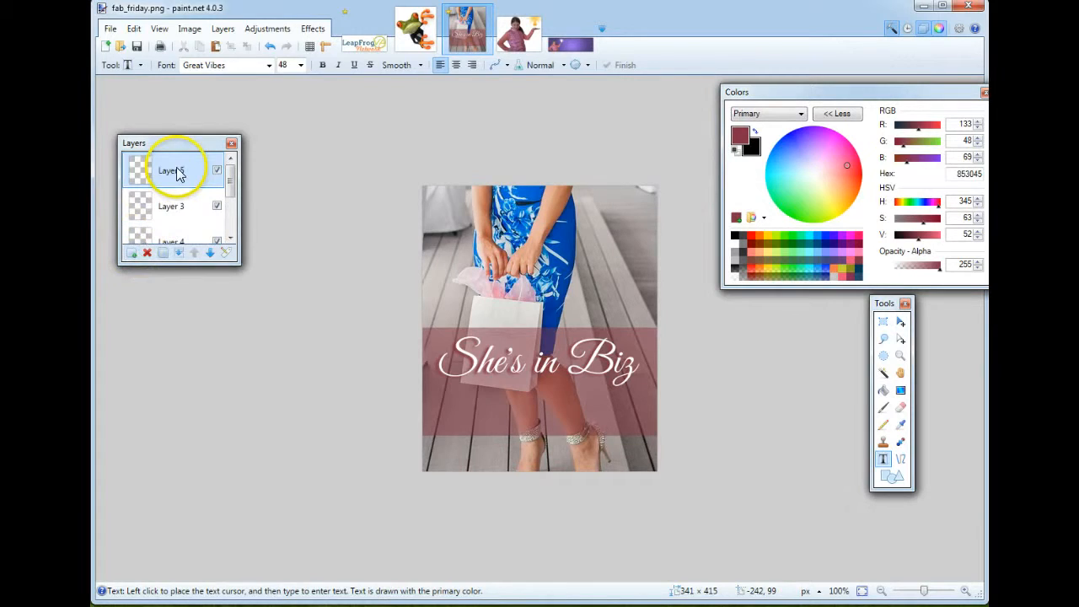
{"action": "left_click", "coordinate": [453, 406]}
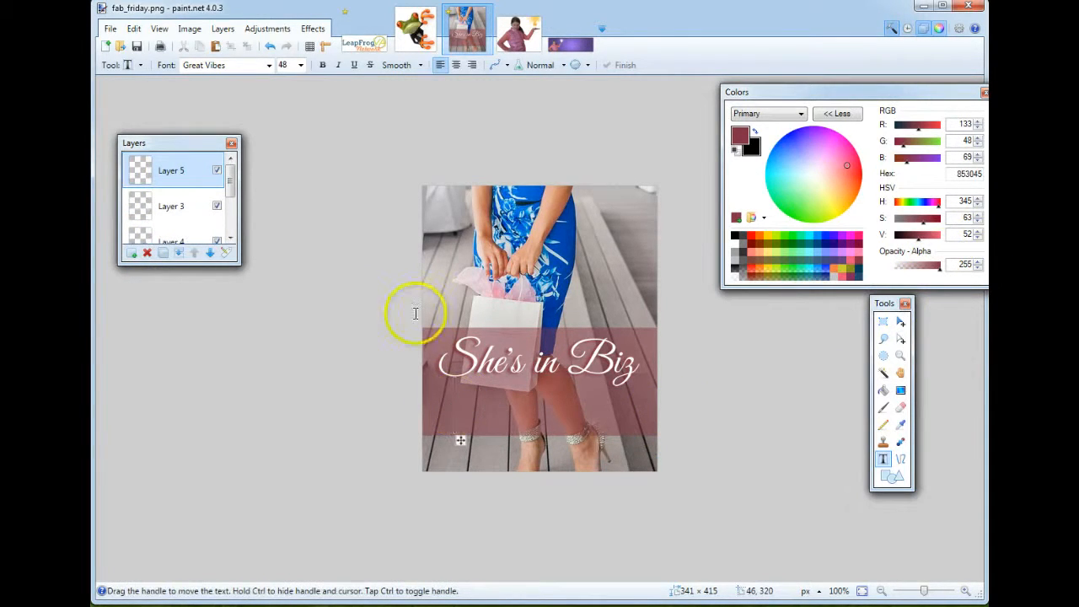
{"action": "left_click", "coordinate": [269, 65]}
{"action": "left_click_drag", "start_coordinate": [377, 260], "coordinate": [379, 173]}
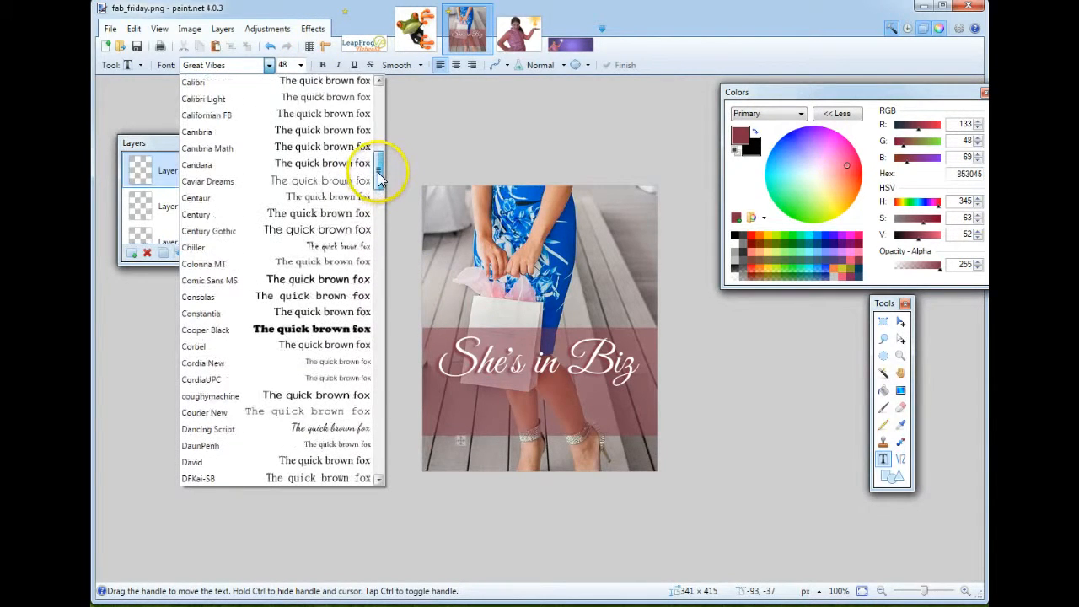
{"action": "left_click", "coordinate": [285, 230]}
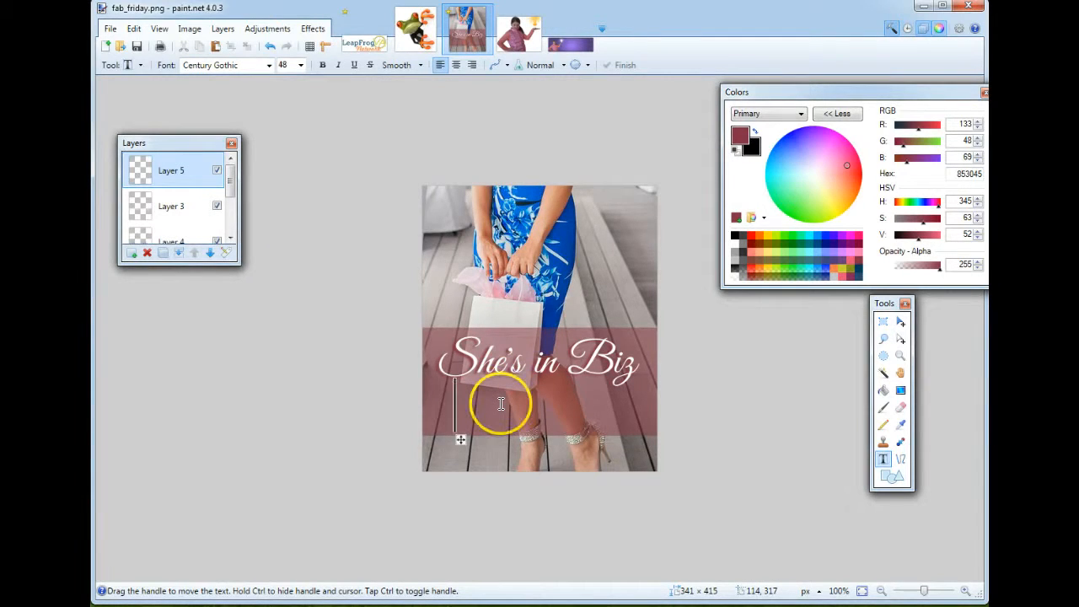
{"action": "type", "text": "ACADE"}
{"action": "key", "text": "BackSpace"}
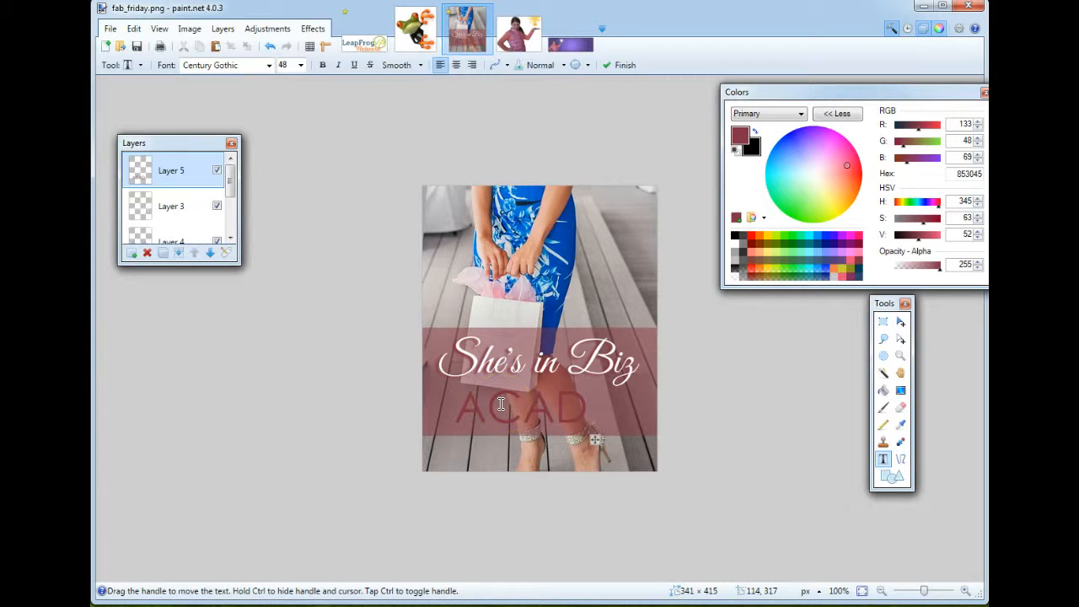
{"action": "type", "text": "EMY"}
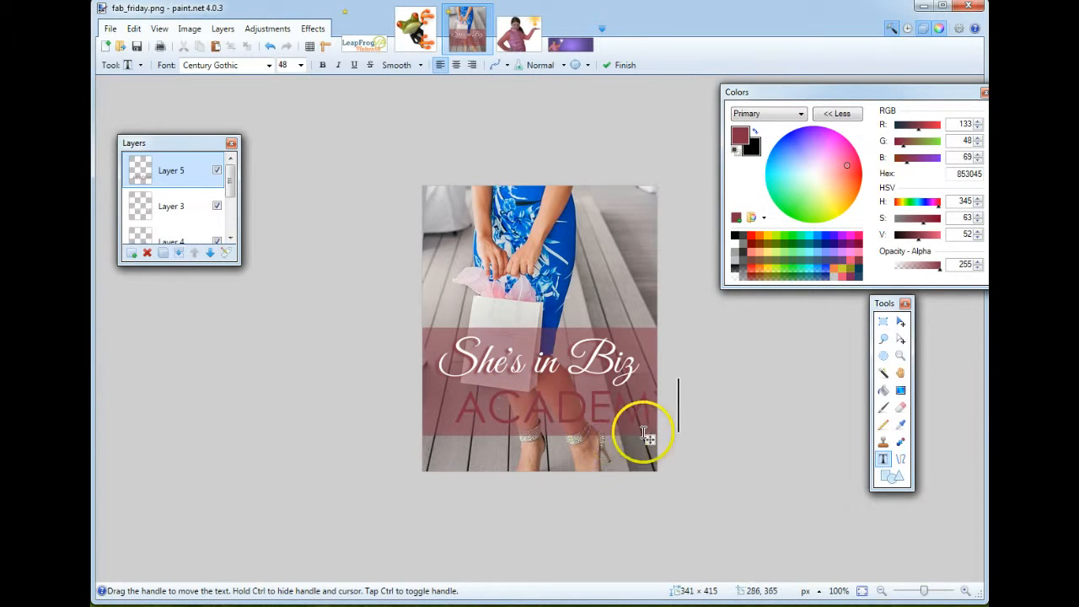
Reduce the maroon "ACADEMY" text to size 36 and centre it on the band beneath "She's in Biz".
{"action": "left_click_drag", "start_coordinate": [651, 441], "coordinate": [622, 443]}
{"action": "left_click", "coordinate": [300, 65]}
{"action": "left_click", "coordinate": [290, 214]}
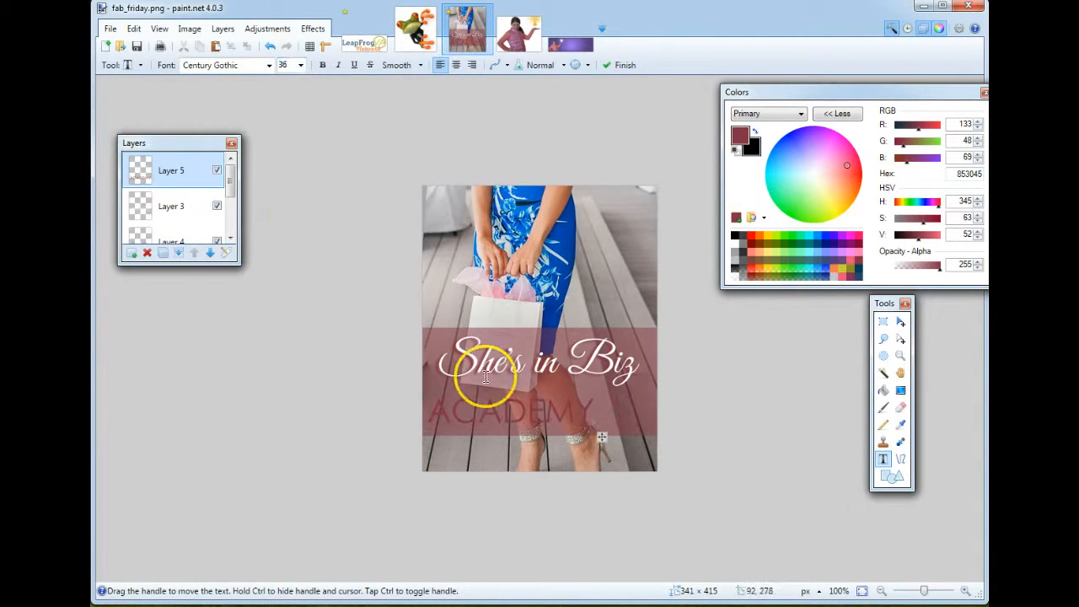
{"action": "left_click_drag", "start_coordinate": [598, 438], "coordinate": [627, 435]}
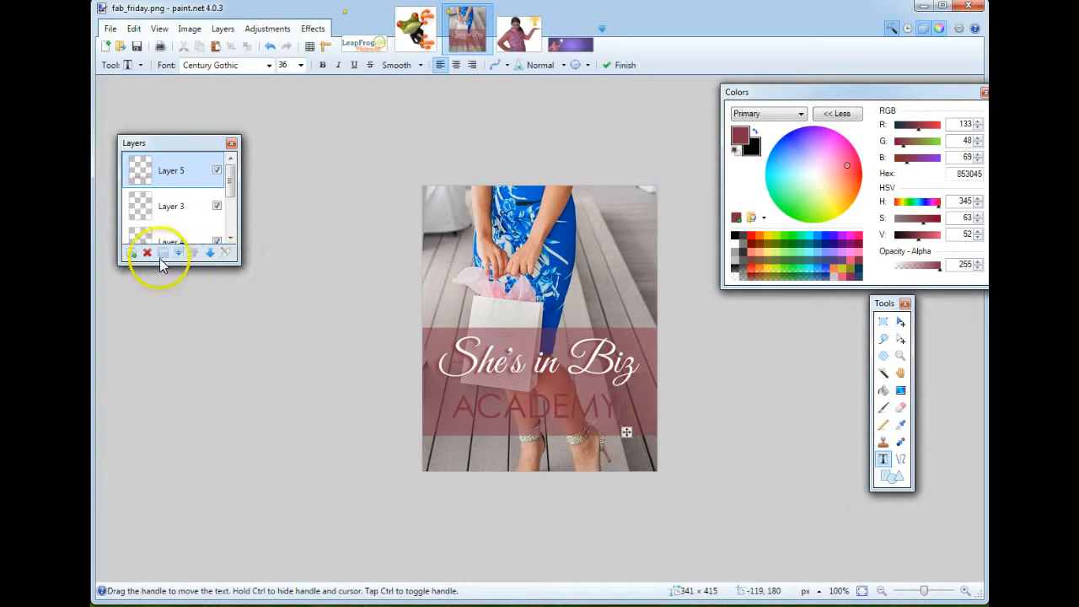
Add a new top layer, write "ACADEMY" on it in white Century Gothic 36, and move it to anchor point 47, 287 over the maroon copy.
{"action": "left_click", "coordinate": [130, 254]}
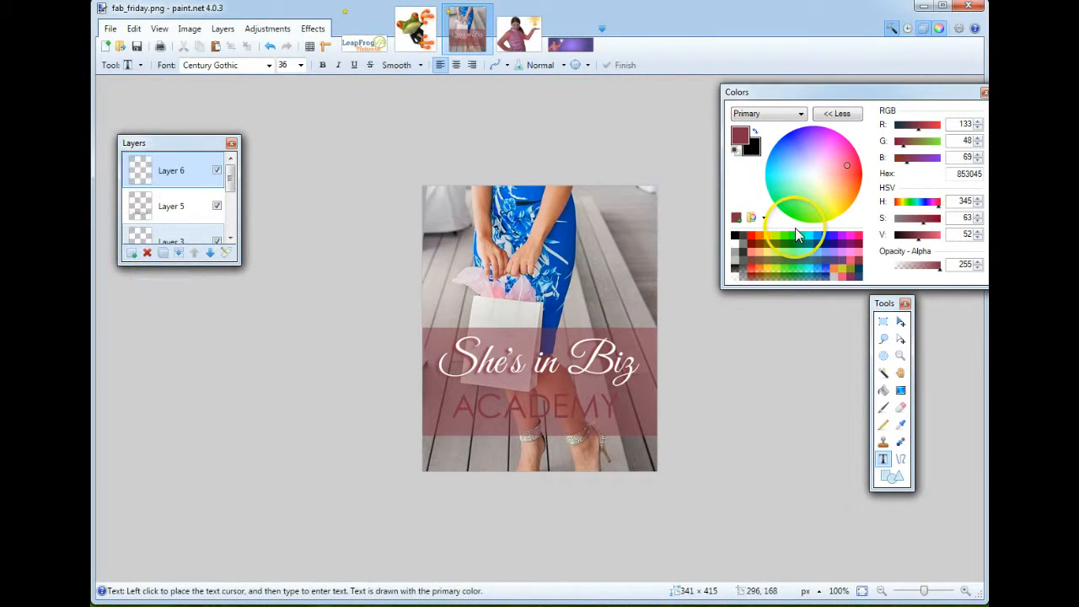
{"action": "left_click", "coordinate": [736, 244]}
{"action": "left_click", "coordinate": [459, 403]}
{"action": "type", "text": "ACADEMY"}
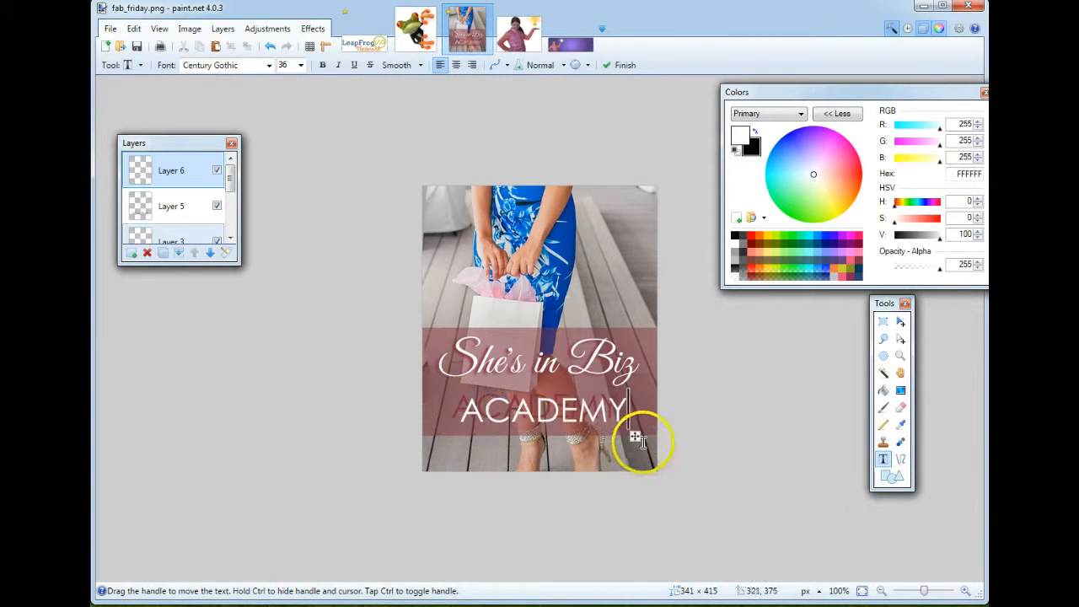
{"action": "left_click_drag", "start_coordinate": [635, 437], "coordinate": [629, 432]}
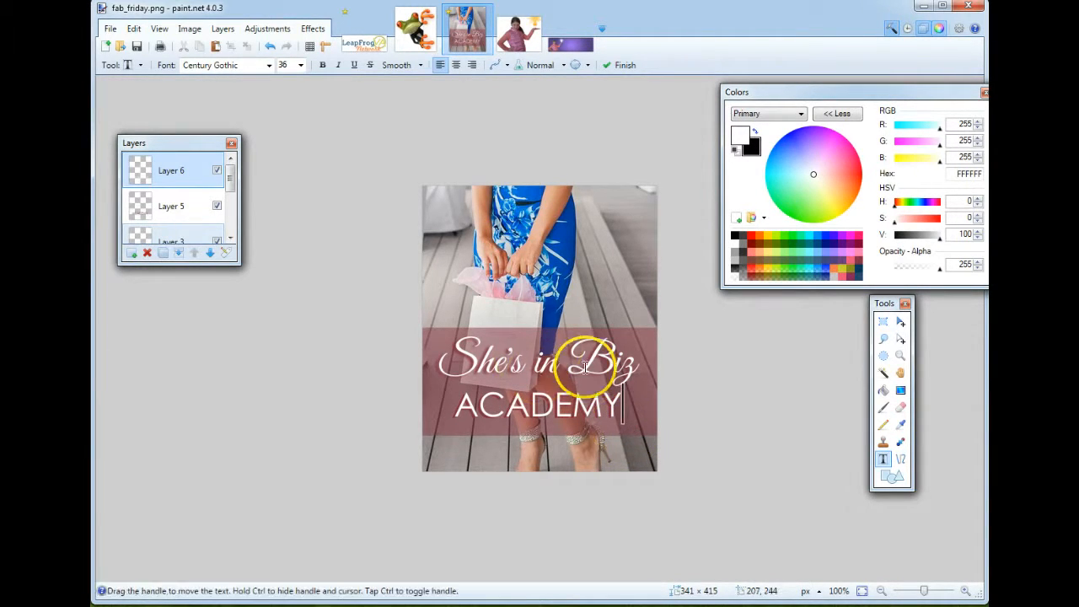
{"action": "left_click_drag", "start_coordinate": [630, 436], "coordinate": [629, 435]}
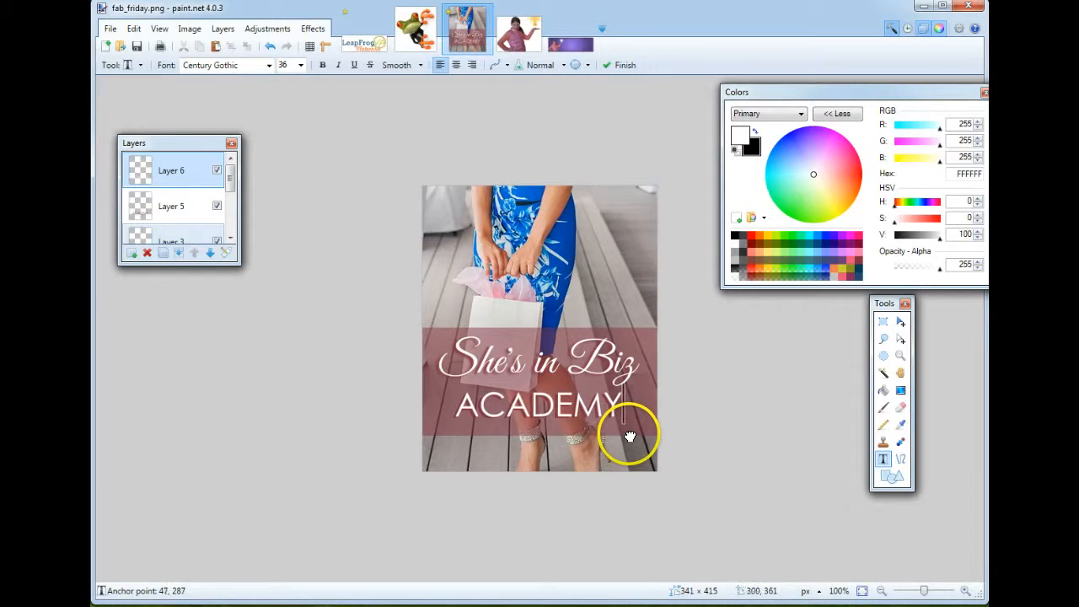
Repeat the Gaussian Blur on the maroon "ACADEMY" shadow text on Layer 5.
{"action": "left_click", "coordinate": [186, 215]}
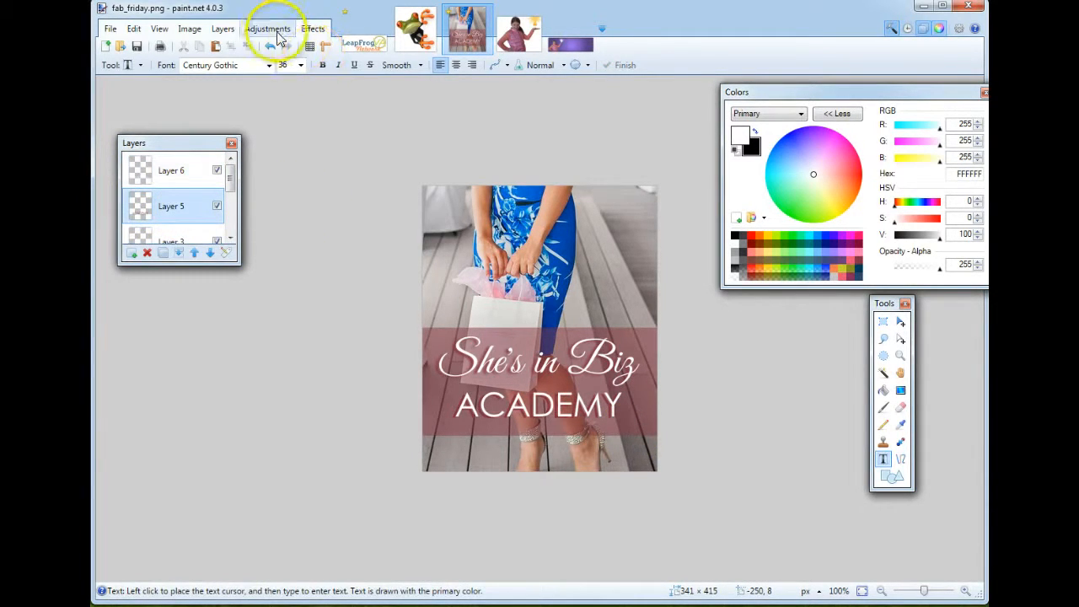
{"action": "left_click", "coordinate": [313, 31]}
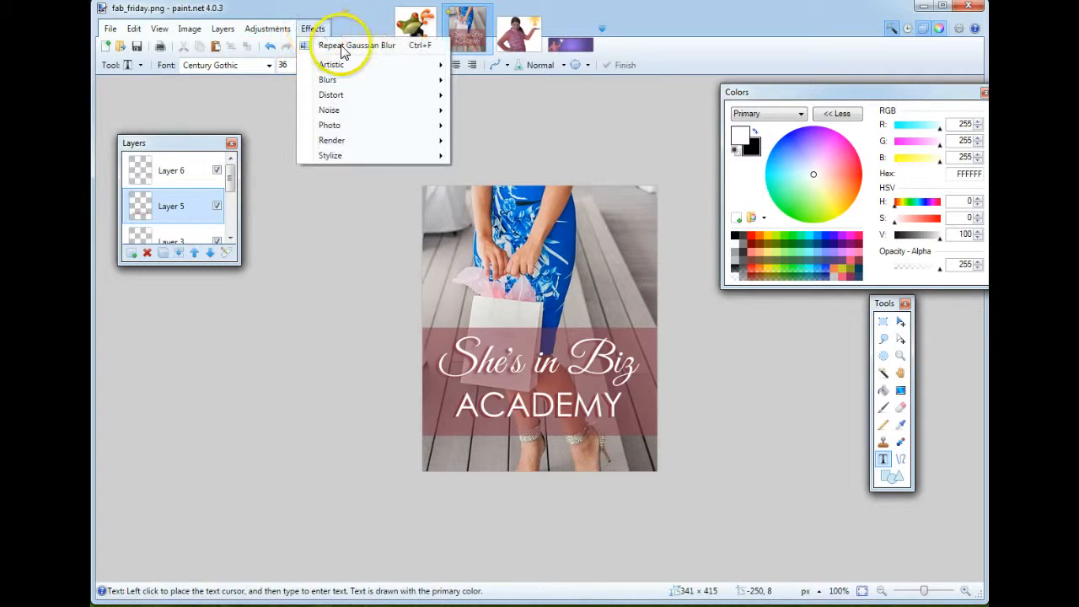
{"action": "left_click", "coordinate": [384, 48]}
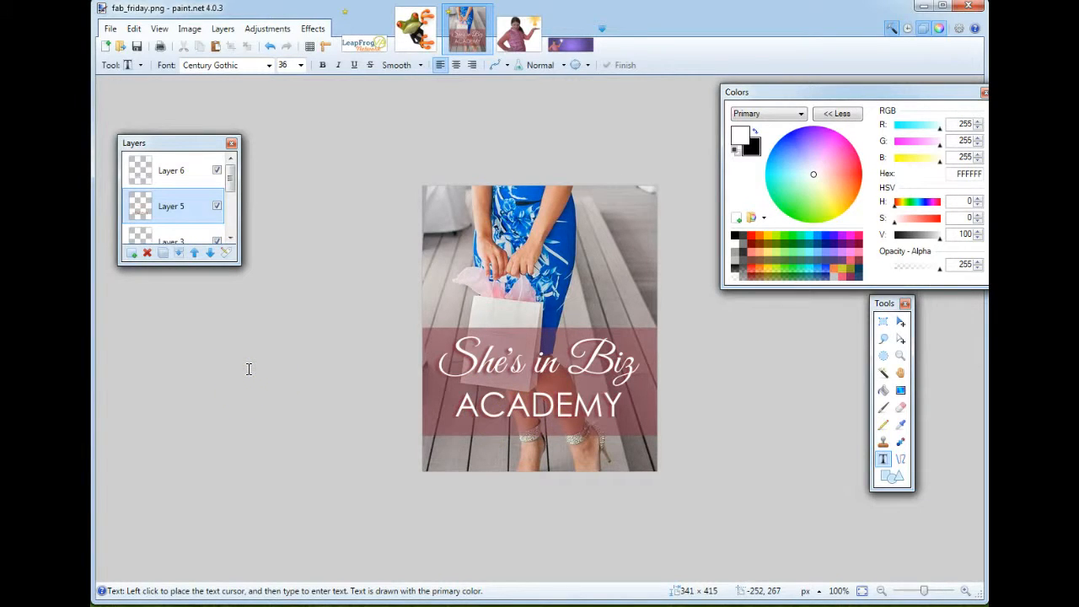
{"action": "left_click", "coordinate": [191, 174]}
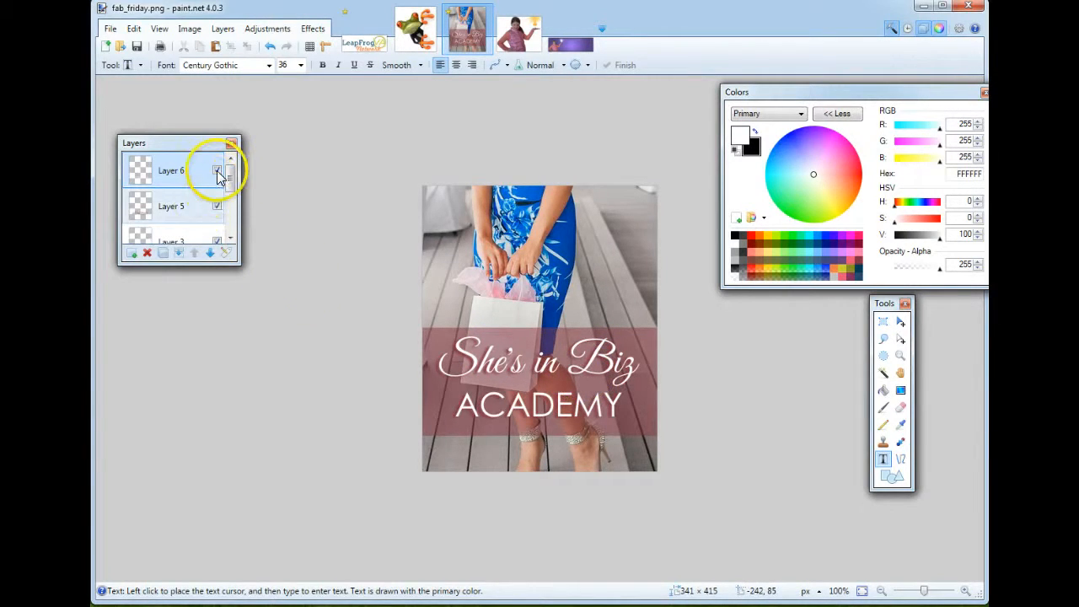
{"action": "left_click", "coordinate": [146, 253]}
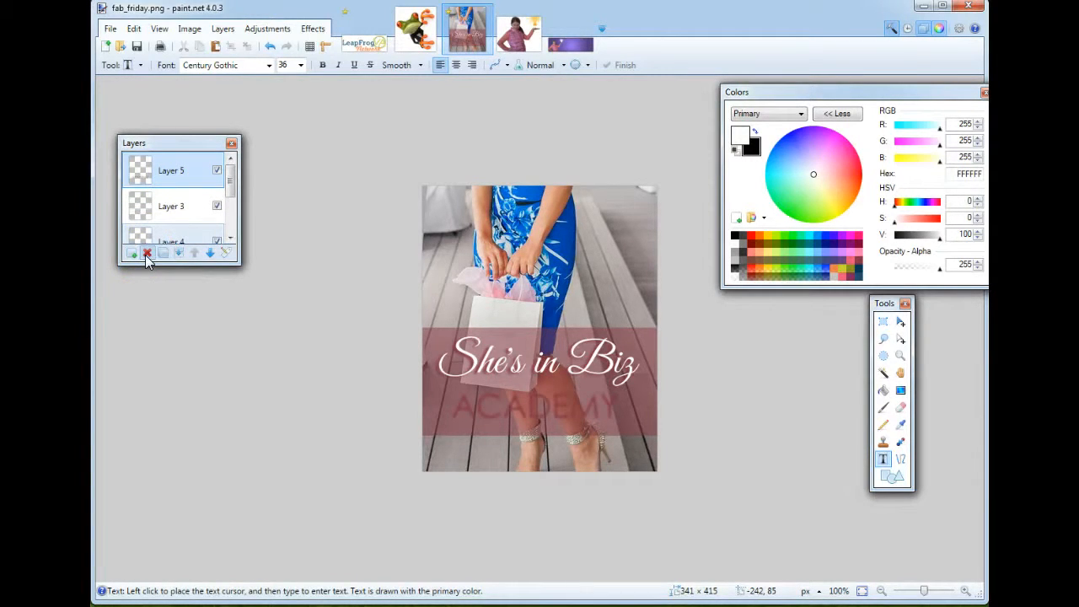
{"action": "key", "text": "ctrl+z"}
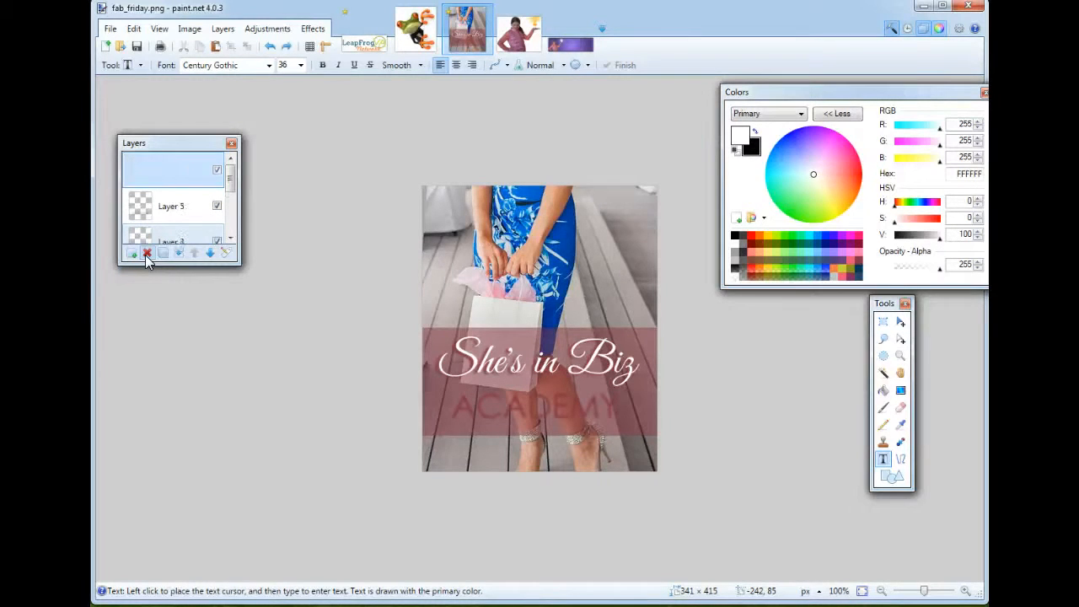
{"action": "left_click", "coordinate": [135, 28]}
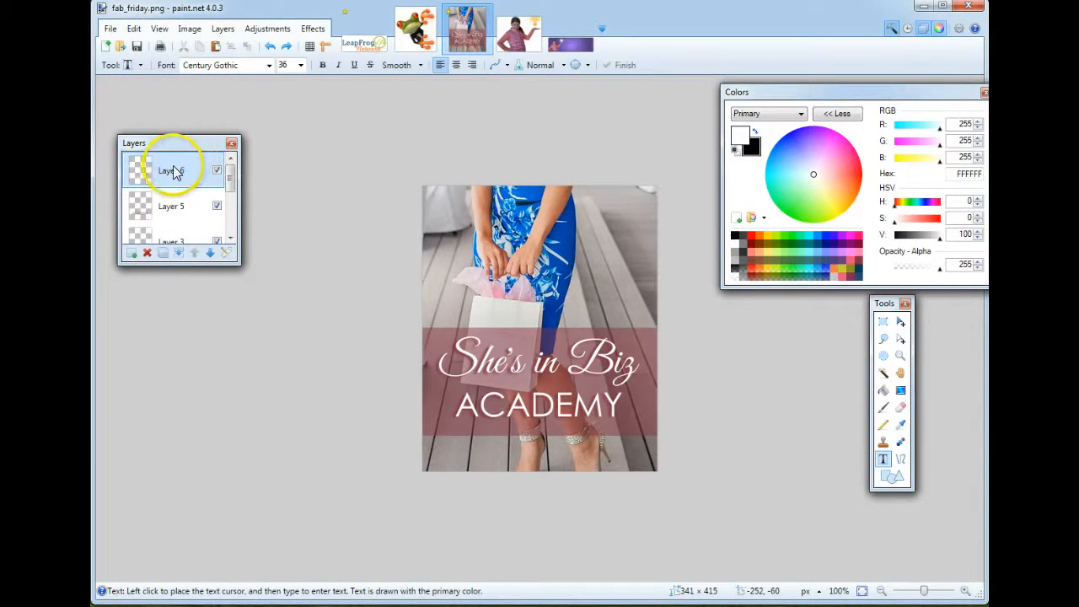
Merge the white "ACADEMY" layer down into its shadow layer and move the merged text up and slightly left, closer to "She's in Biz".
{"action": "left_click", "coordinate": [179, 255]}
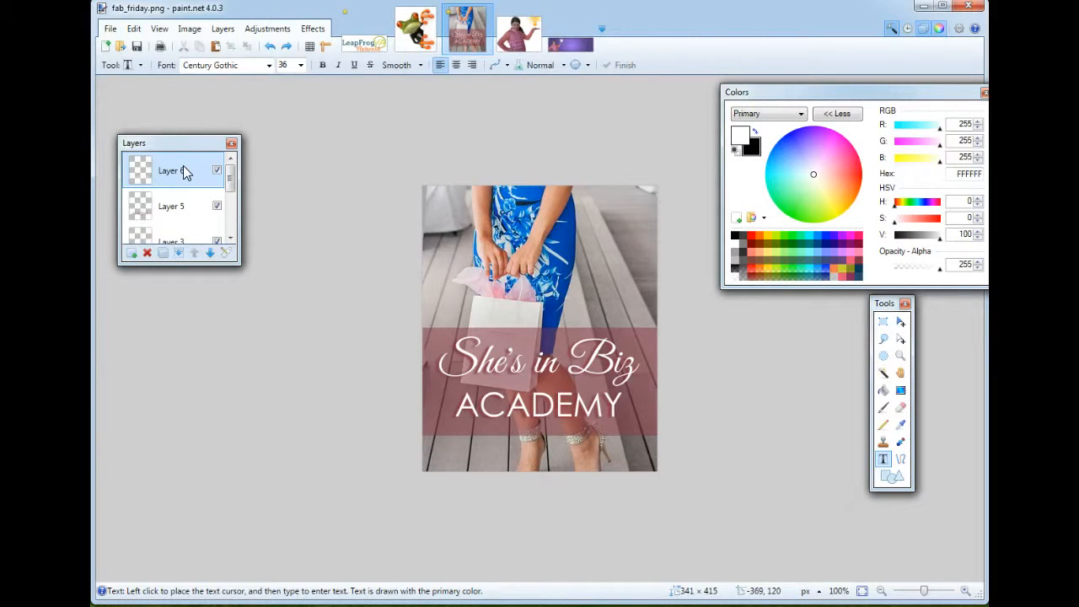
{"action": "left_click", "coordinate": [179, 254]}
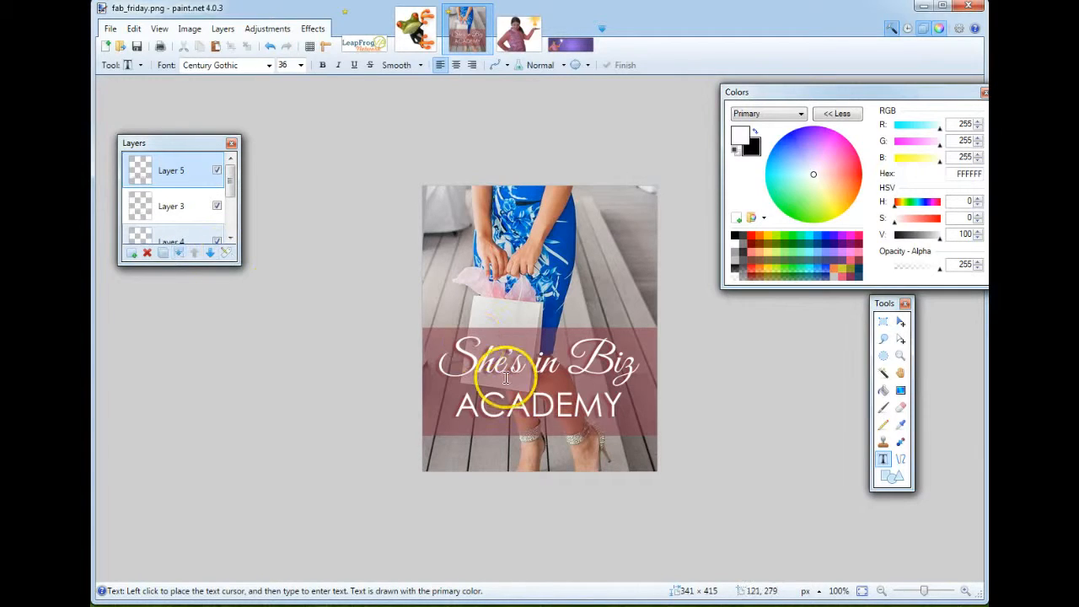
{"action": "left_click", "coordinate": [901, 321]}
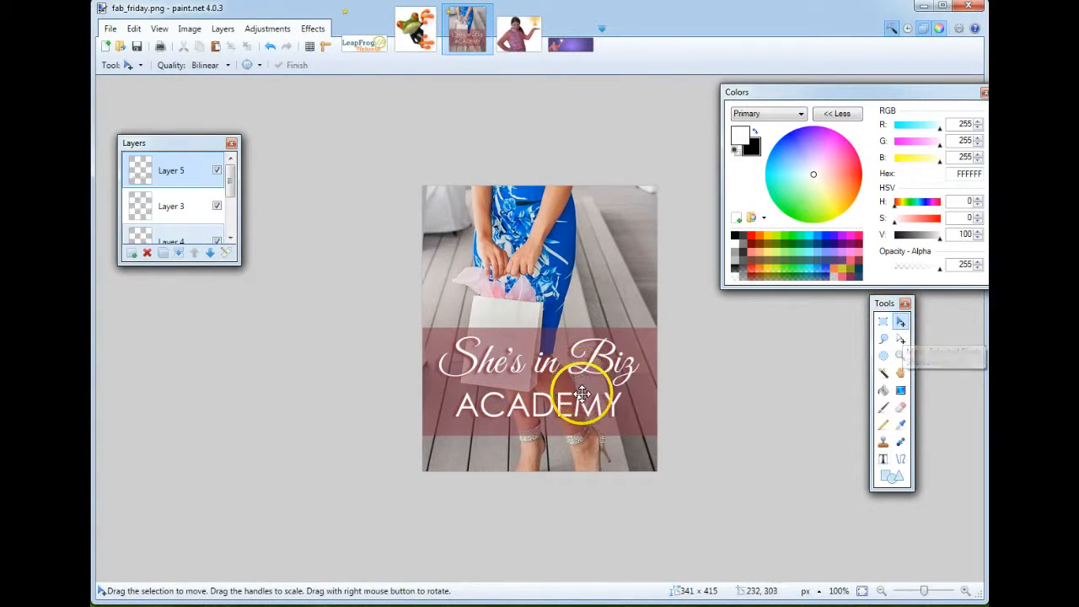
{"action": "left_click_drag", "start_coordinate": [576, 394], "coordinate": [571, 382]}
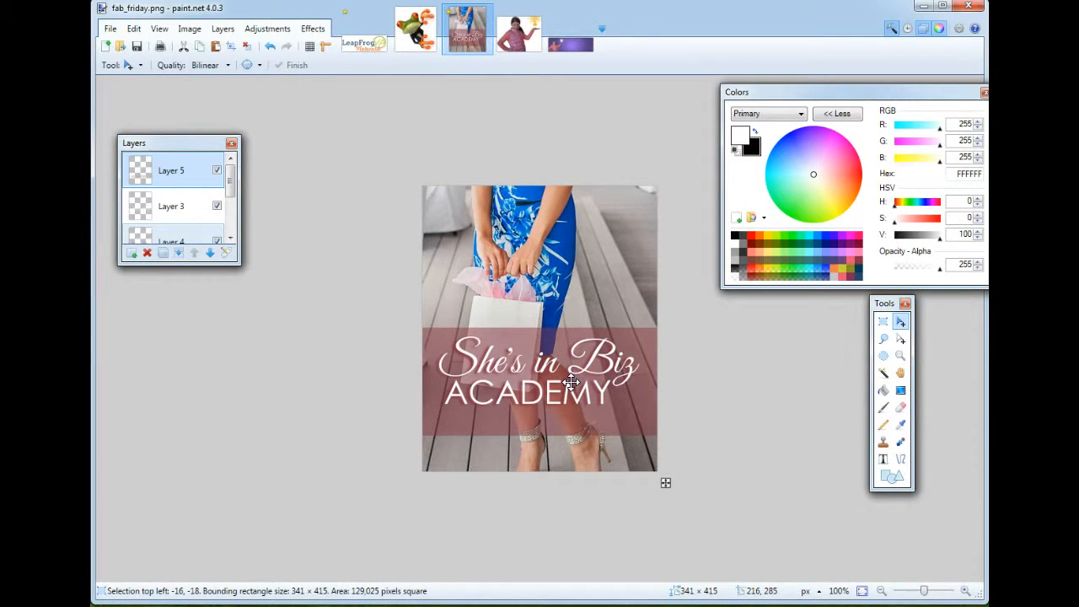
Merge the white "She's in Biz" layer down into its shadow layer and shift the merged text slightly to the right.
{"action": "left_click", "coordinate": [225, 225]}
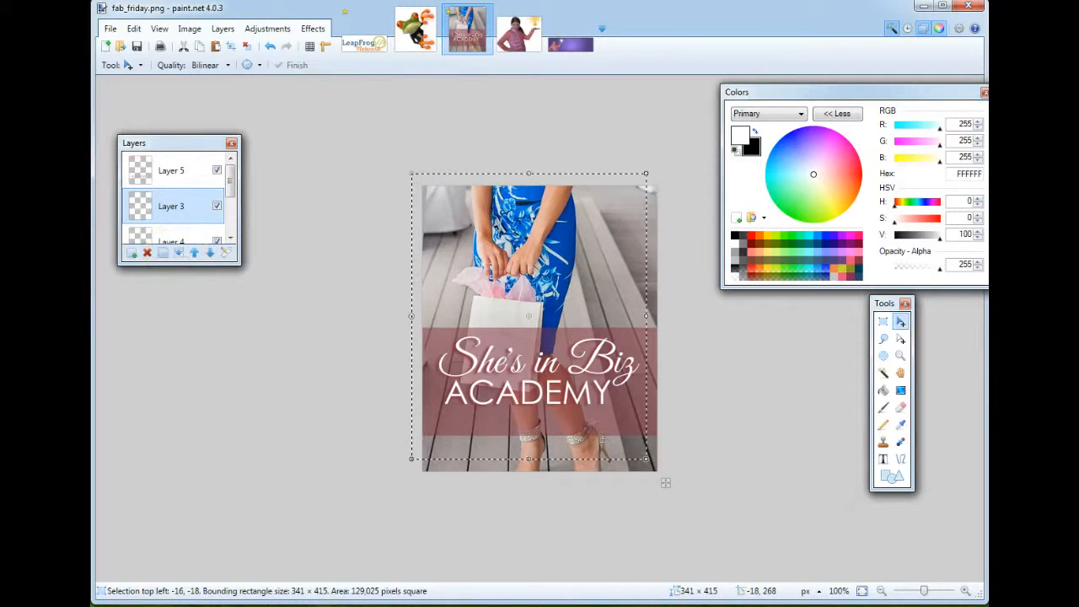
{"action": "key", "text": "ctrl+a"}
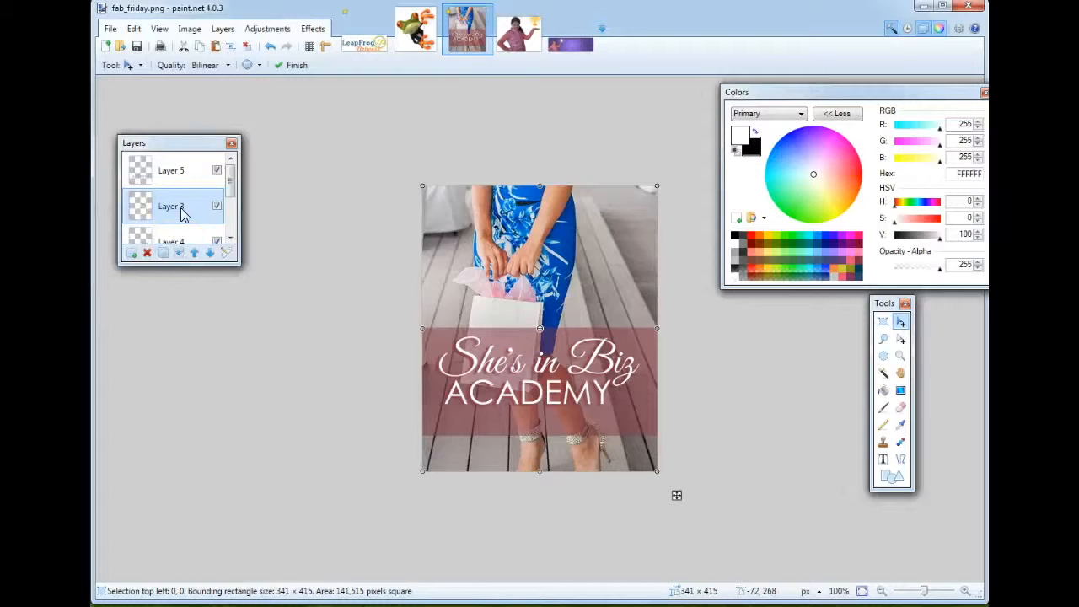
{"action": "left_click", "coordinate": [179, 254]}
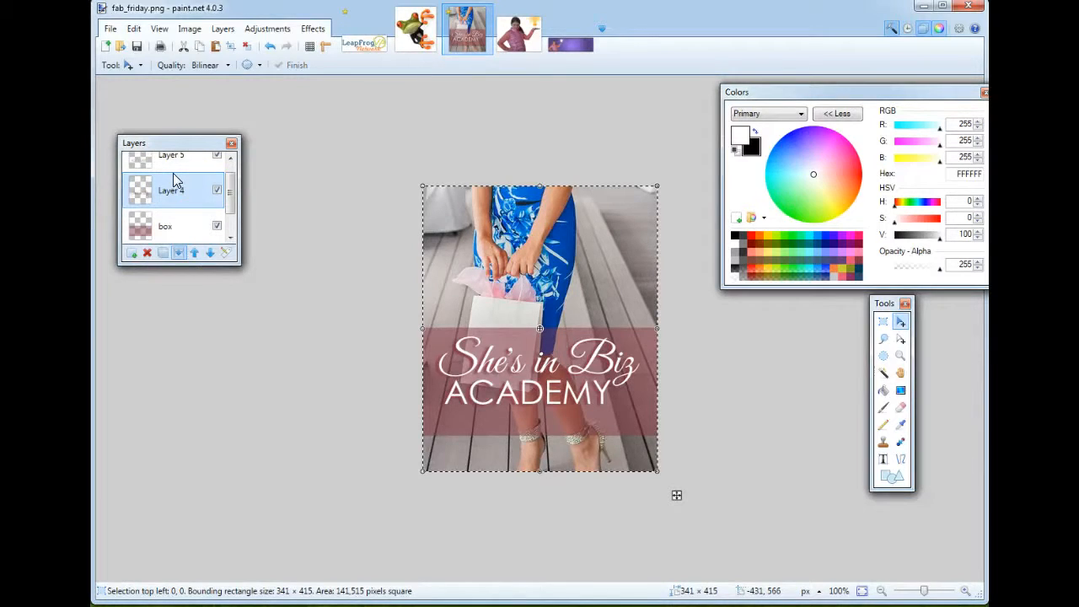
{"action": "left_click_drag", "start_coordinate": [233, 198], "coordinate": [233, 181]}
{"action": "left_click_drag", "start_coordinate": [546, 357], "coordinate": [549, 360]}
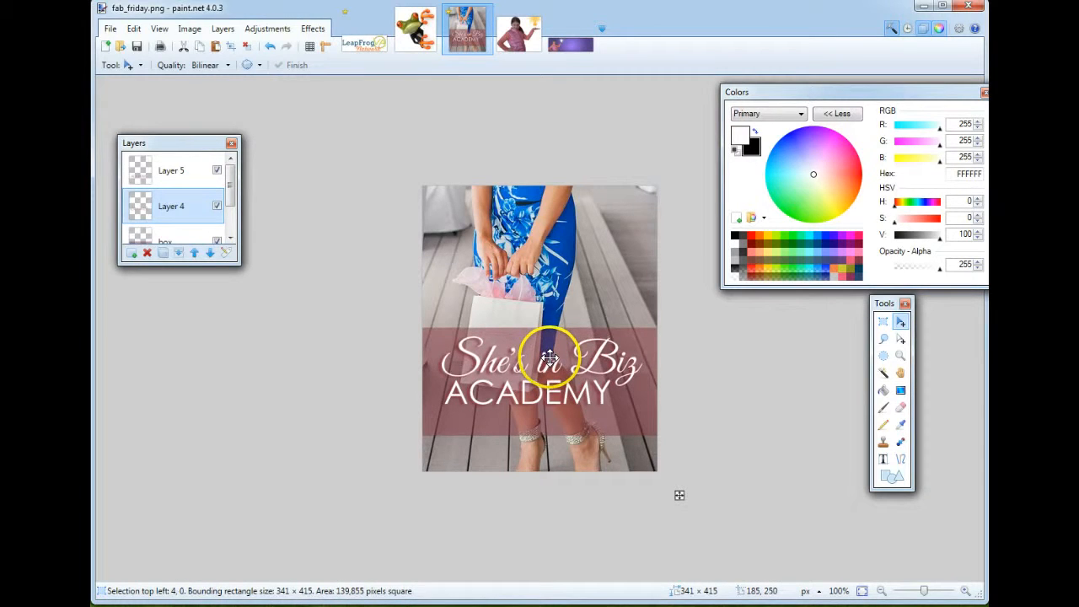
Merge the "ACADEMY" layer down into the "She's in Biz" layer so both lines share one layer.
{"action": "left_click", "coordinate": [185, 177]}
{"action": "key", "text": "ctrl+m"}
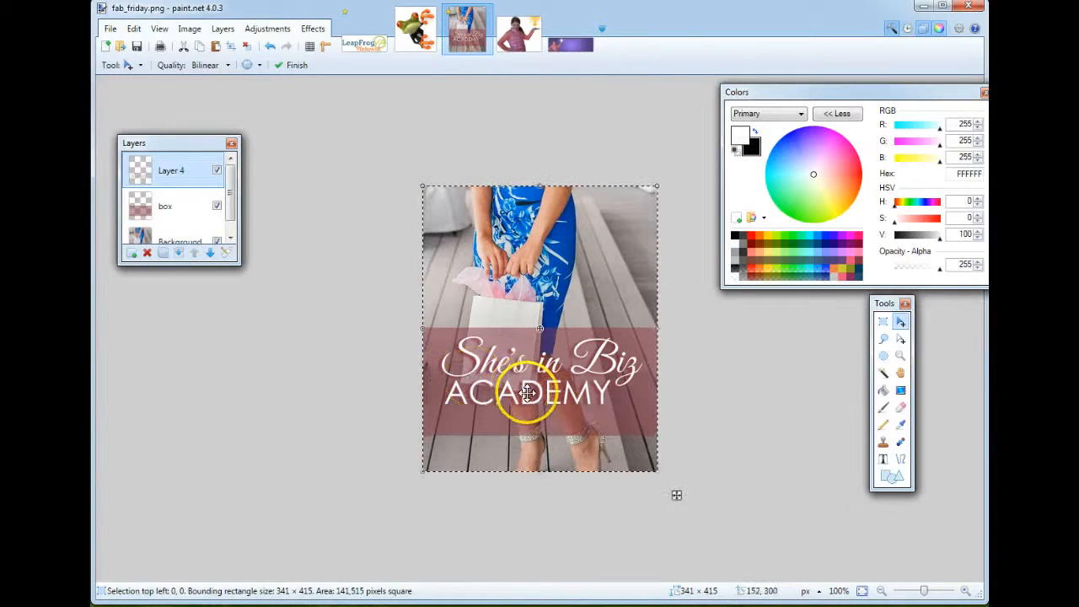
Move the merged "She's in Biz ACADEMY" text slightly down to centre it vertically on the maroon band.
{"action": "left_click_drag", "start_coordinate": [527, 392], "coordinate": [527, 400]}
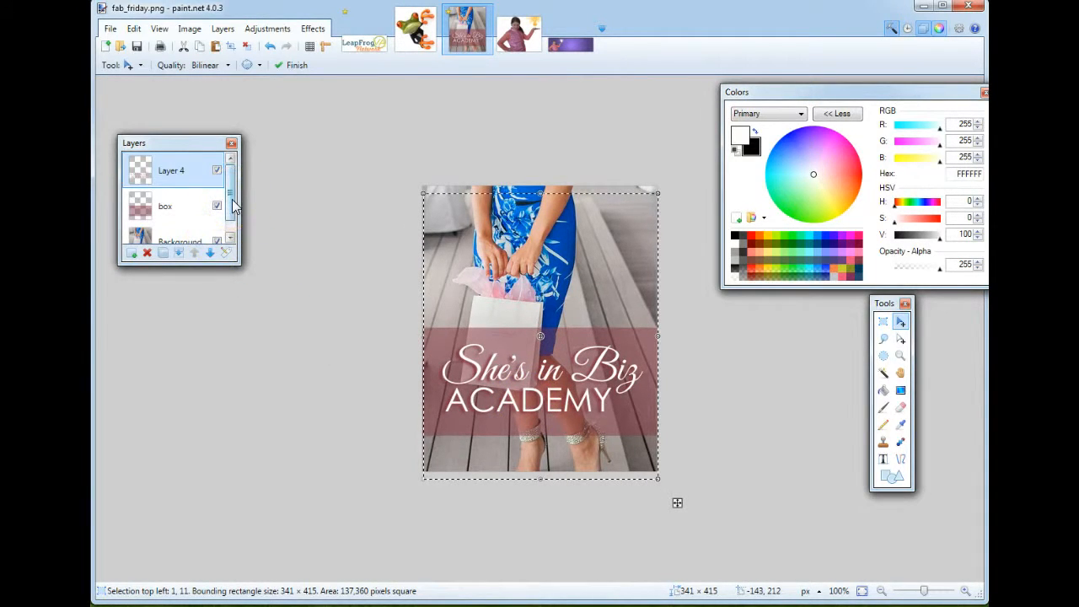
{"action": "left_click_drag", "start_coordinate": [234, 206], "coordinate": [298, 239]}
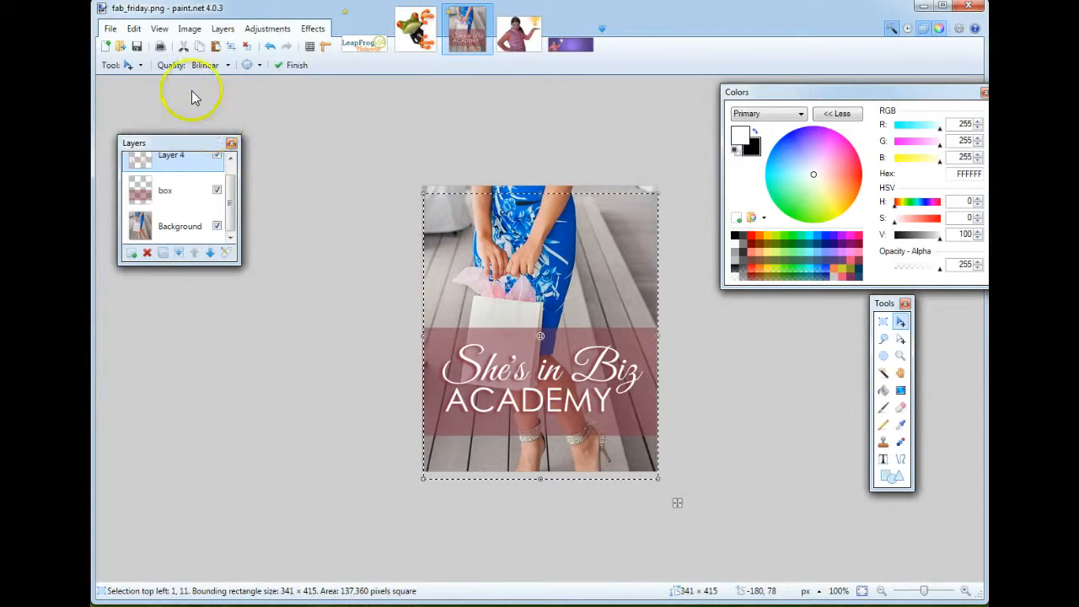
Save the layered graphic to the Desktop as TEST1 in paint.net (*.pdn) format.
{"action": "left_click", "coordinate": [110, 29]}
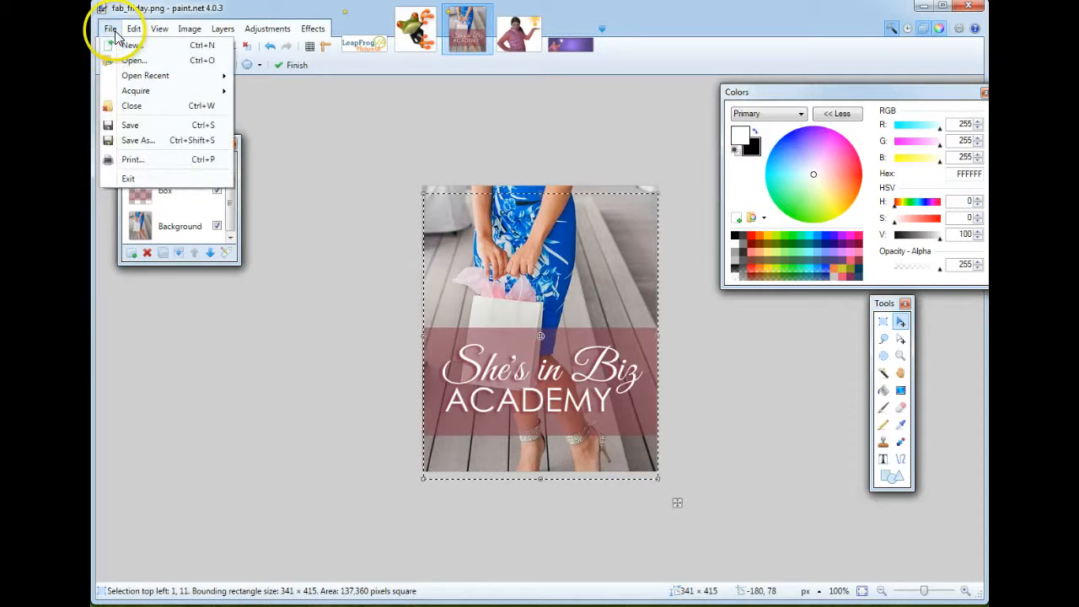
{"action": "left_click", "coordinate": [156, 141]}
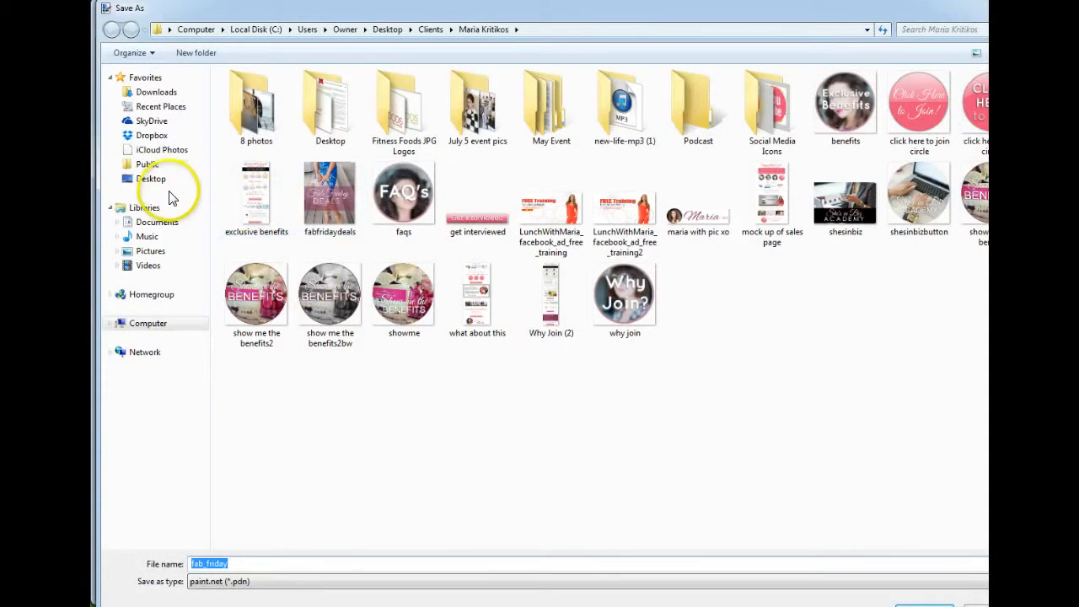
{"action": "left_click", "coordinate": [161, 187]}
{"action": "double_click", "coordinate": [371, 559]}
{"action": "type", "text": "TEST"}
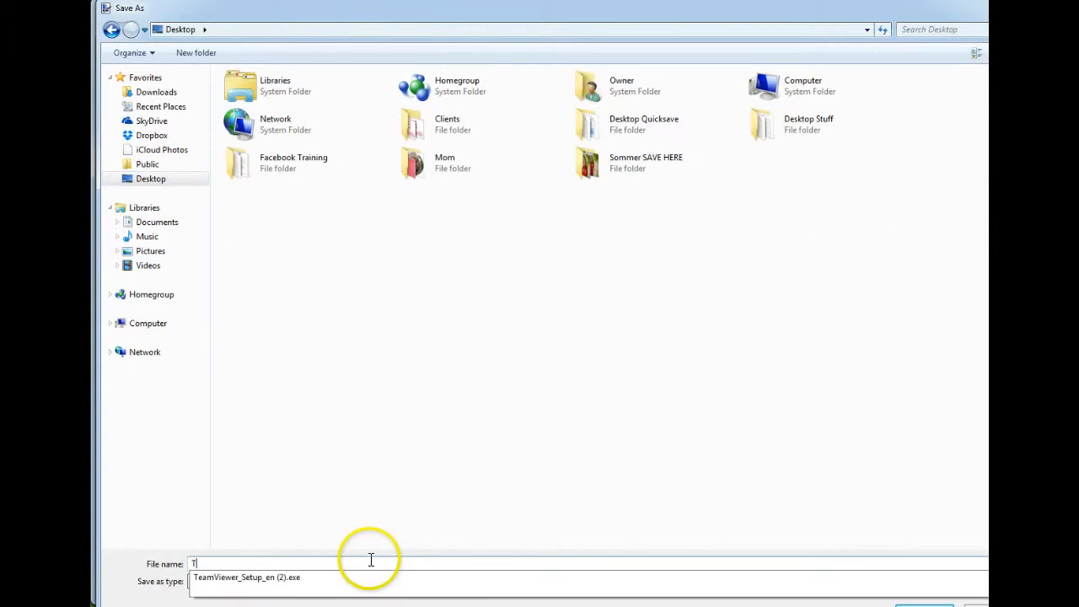
{"action": "type", "text": "1"}
{"action": "left_click", "coordinate": [925, 604]}
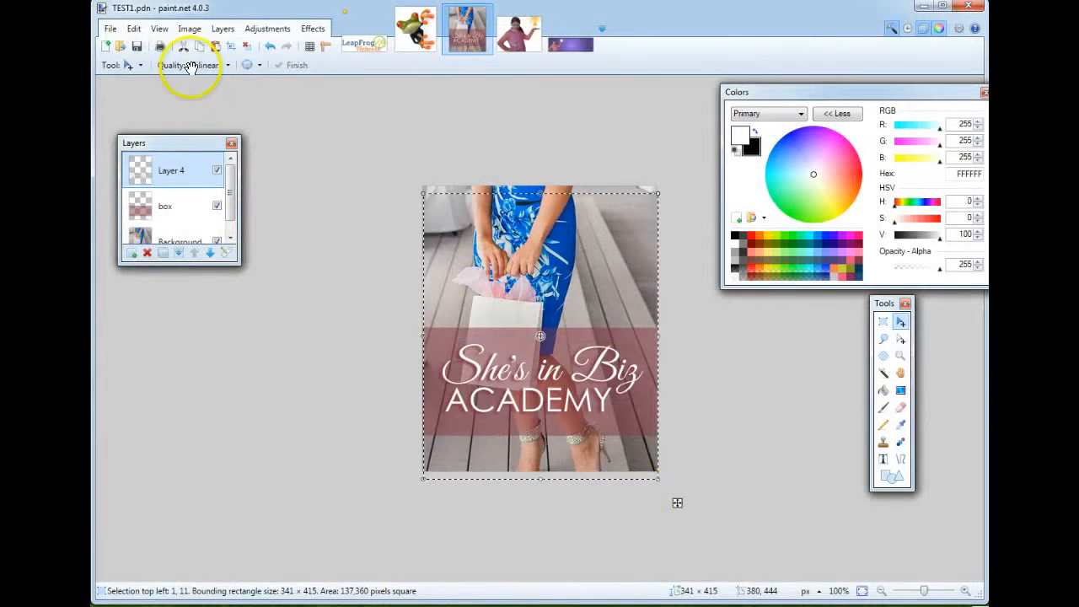
Save a flattened copy of TEST1 to the Desktop as PNG with auto-detected bit depth.
{"action": "left_click", "coordinate": [110, 29]}
{"action": "left_click", "coordinate": [139, 140]}
{"action": "left_click", "coordinate": [267, 581]}
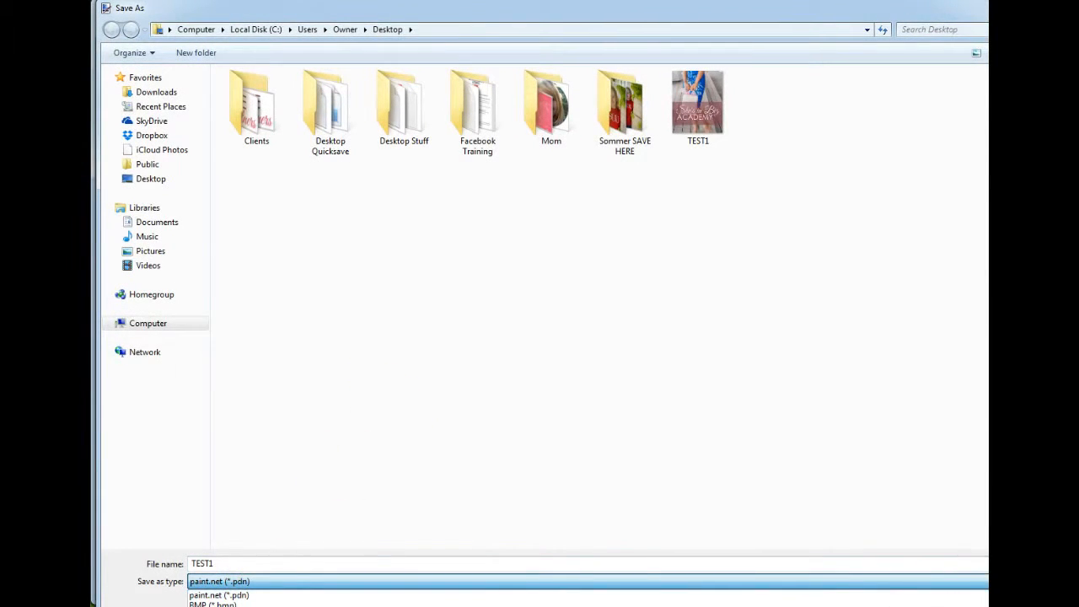
{"action": "left_click", "coordinate": [301, 606]}
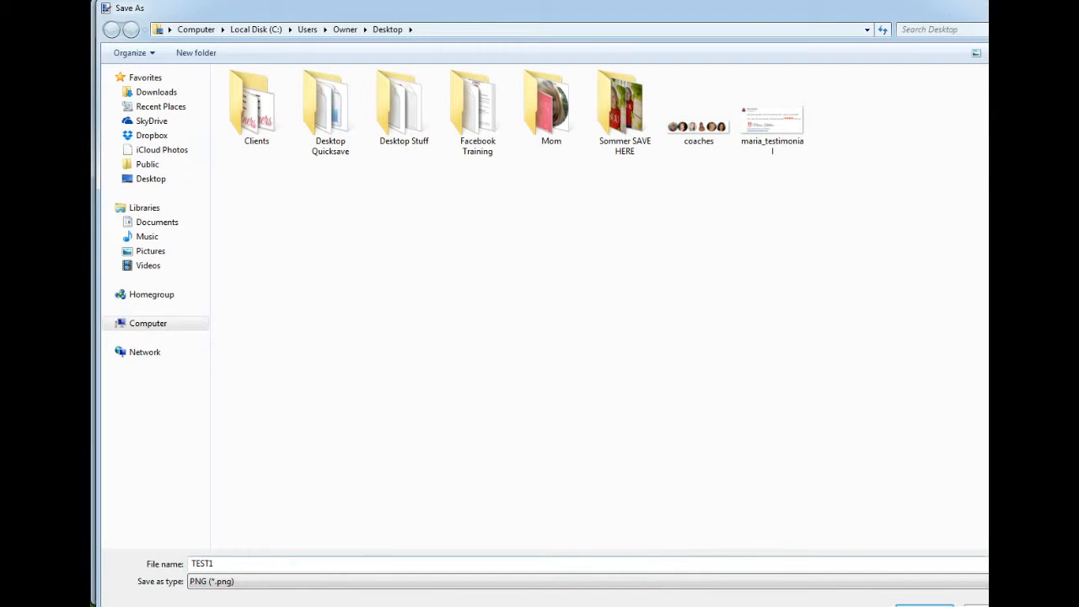
{"action": "left_click", "coordinate": [925, 605]}
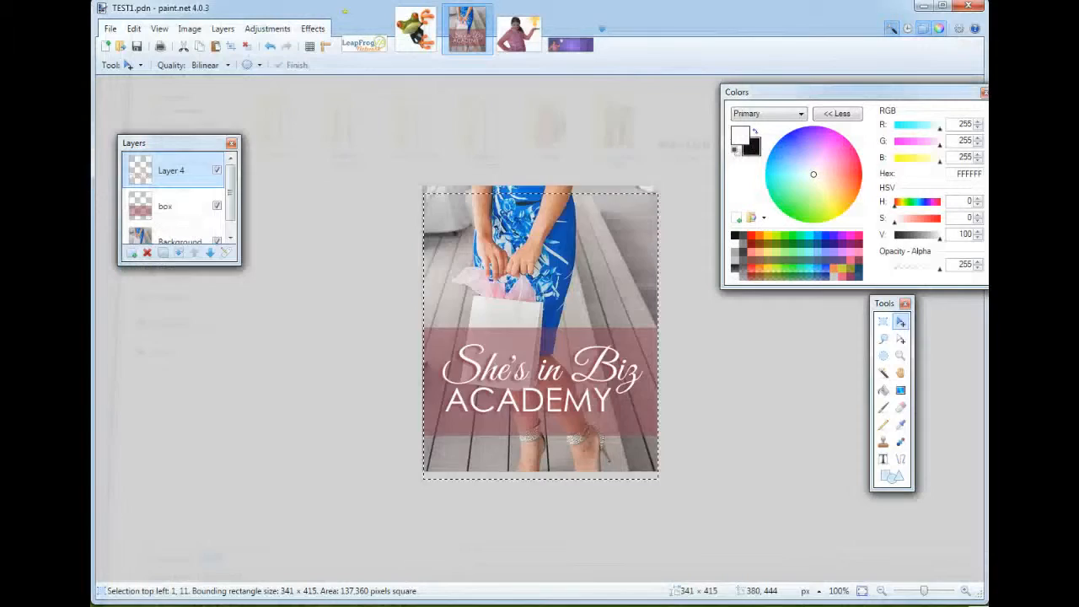
{"action": "left_click", "coordinate": [525, 373]}
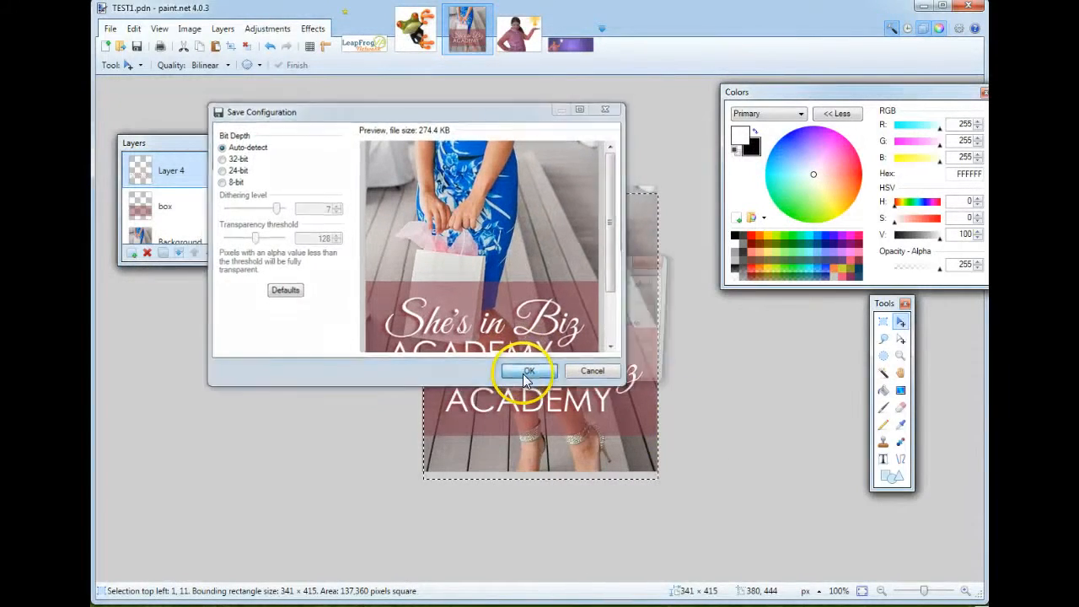
{"action": "left_click", "coordinate": [544, 330]}
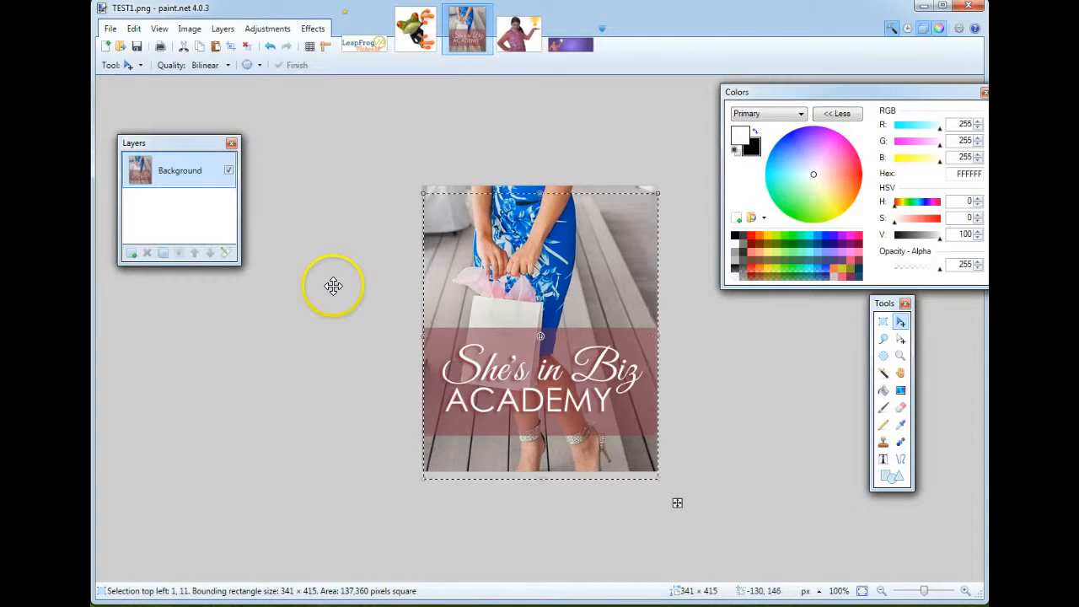
Clear the selection and close the TEST1.png image.
{"action": "key", "text": "ctrl+d"}
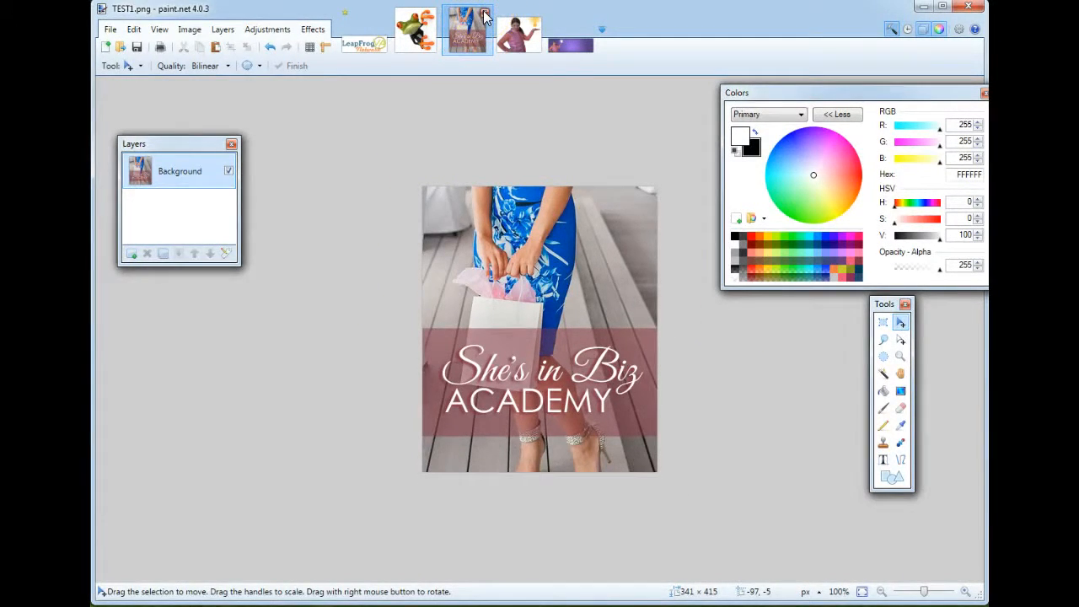
{"action": "left_click", "coordinate": [485, 15]}
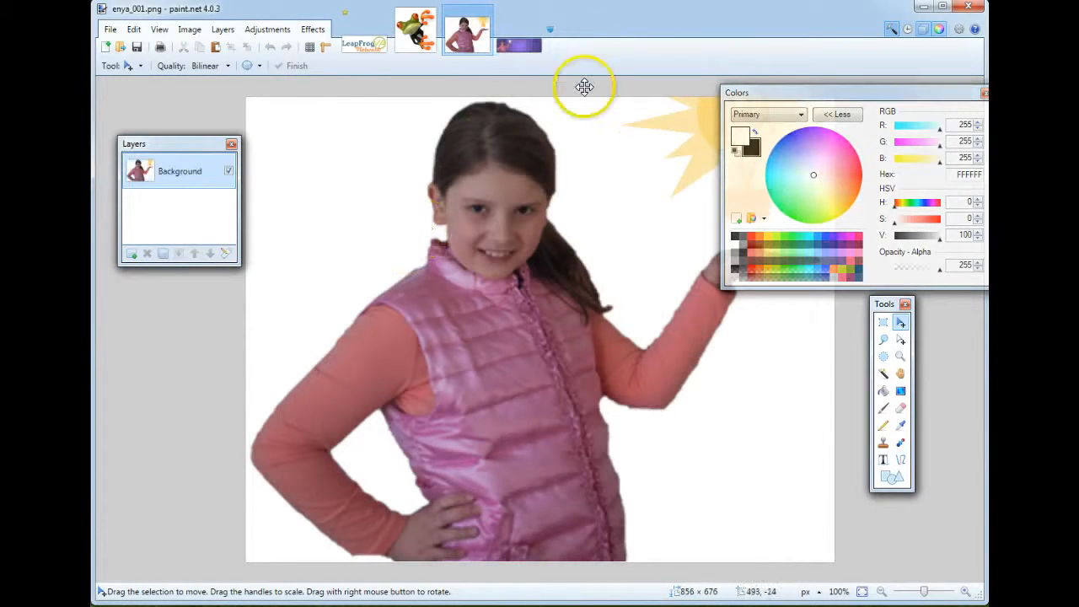
Collapse the Colors window clear of the photo, then select an area of about 324 × 200 px around the light bulb and delete it.
{"action": "left_click", "coordinate": [832, 114]}
{"action": "left_click_drag", "start_coordinate": [806, 95], "coordinate": [921, 100]}
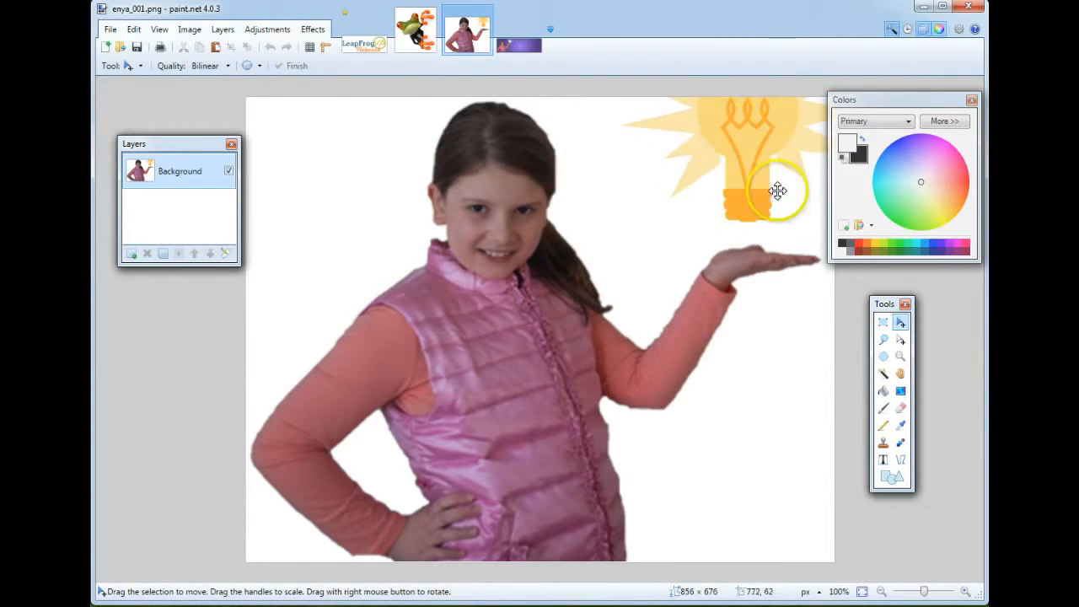
{"action": "left_click", "coordinate": [884, 327]}
{"action": "left_click_drag", "start_coordinate": [614, 89], "coordinate": [844, 233]}
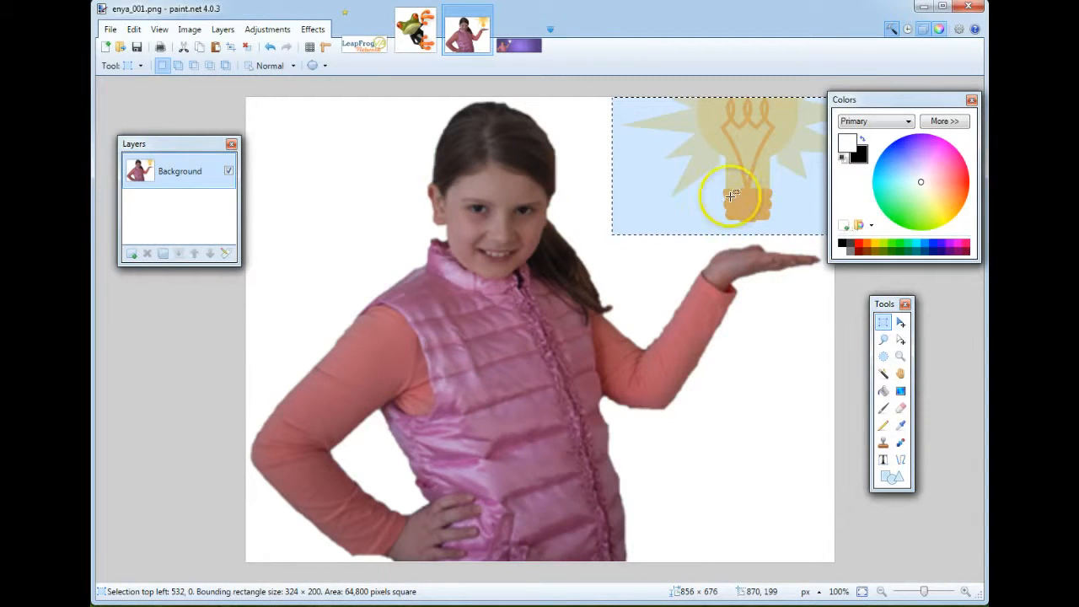
{"action": "key", "text": "Delete"}
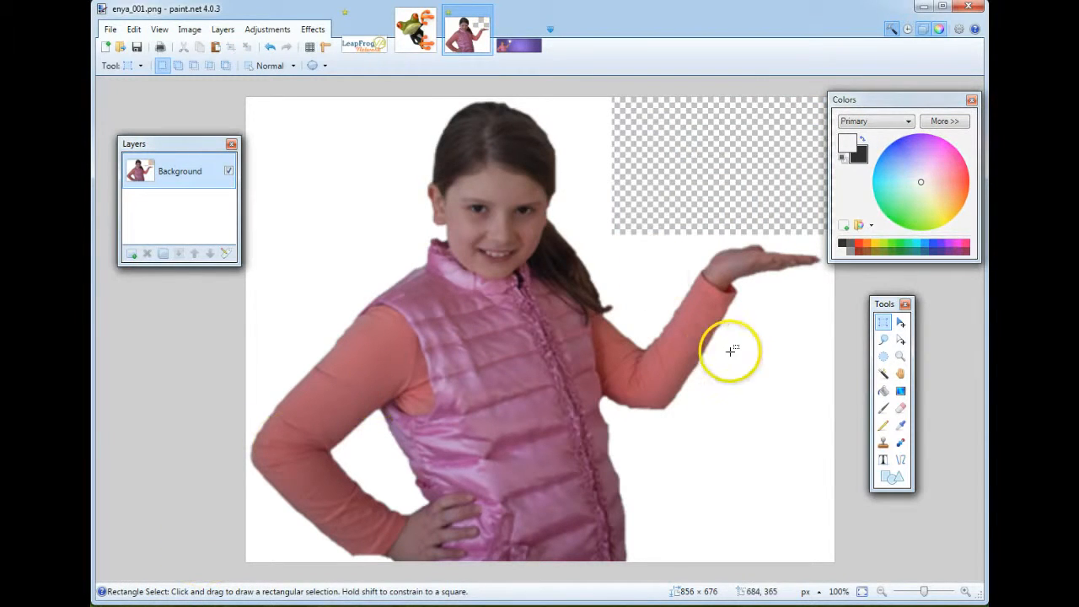
Fill the transparent area above the girl's hand with white using the Paint Bucket.
{"action": "left_click", "coordinate": [883, 393]}
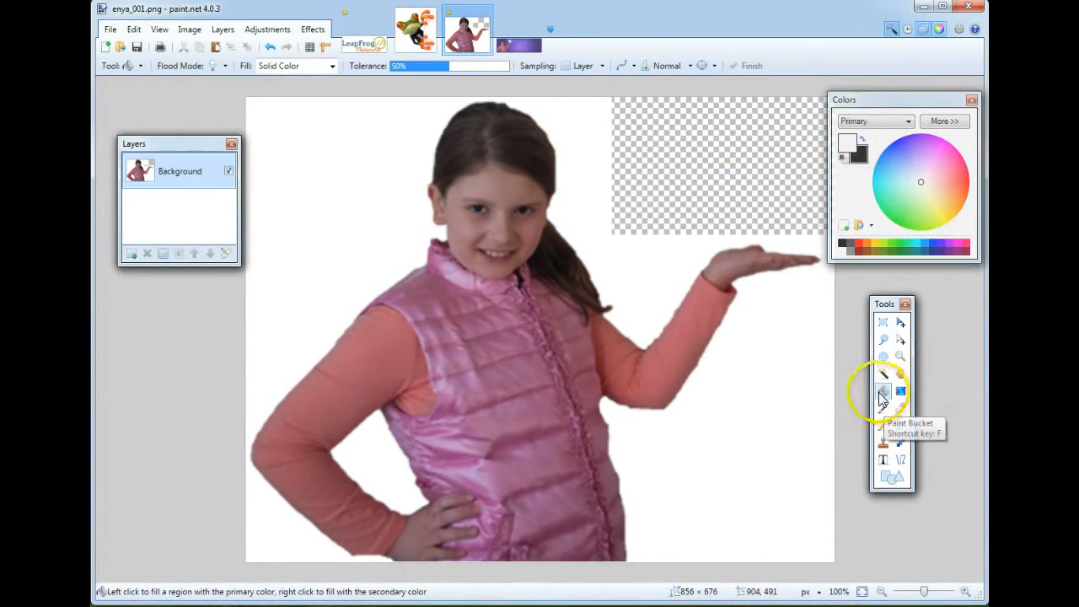
{"action": "left_click", "coordinate": [719, 190]}
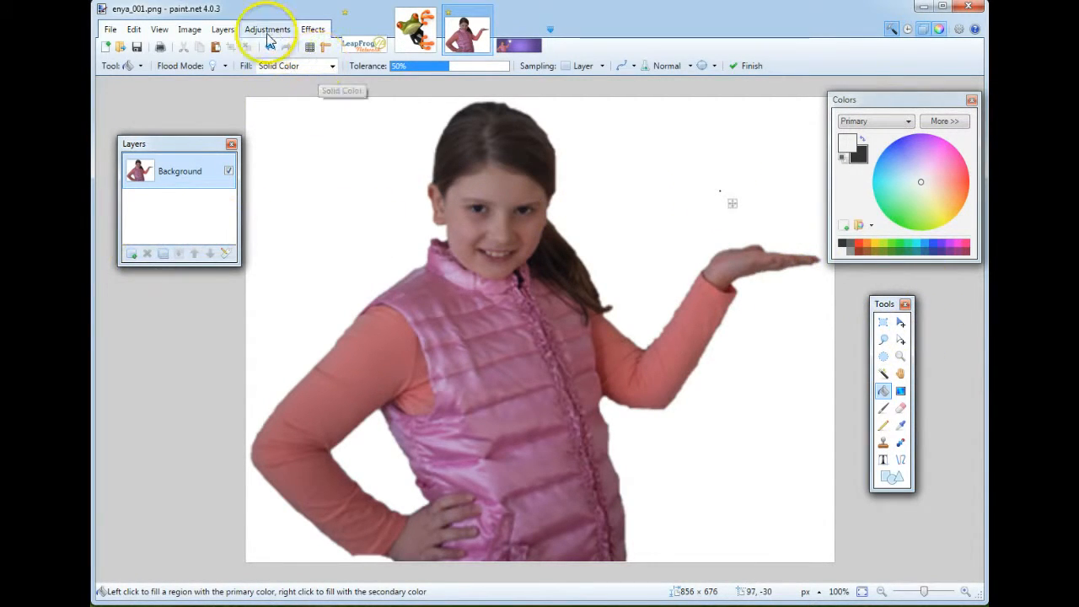
{"action": "left_click", "coordinate": [901, 324]}
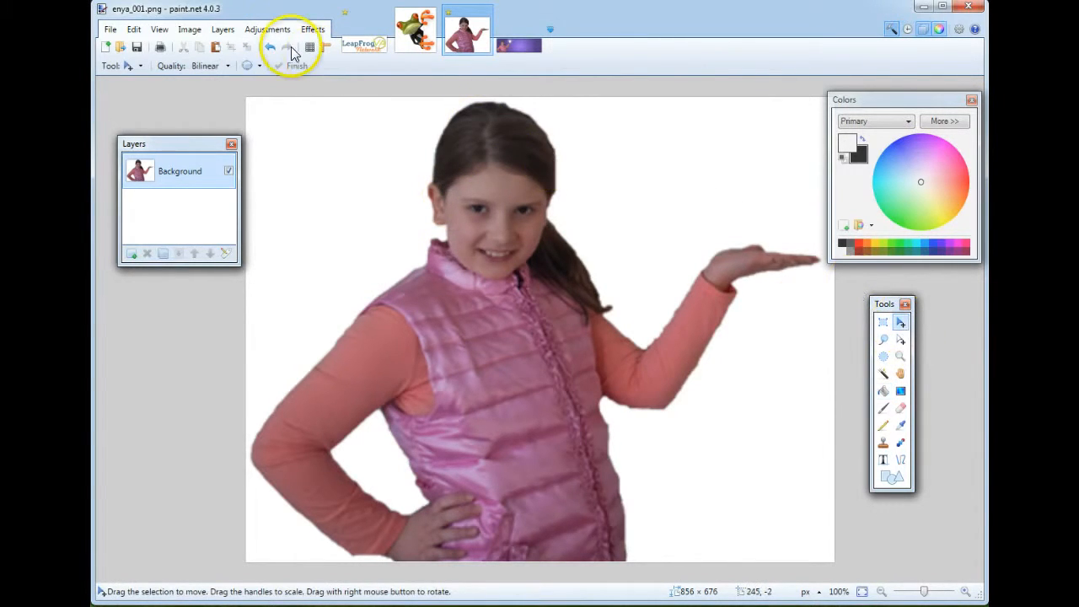
Apply the Sharpen photo effect to the girl's photo with an amount of 6.
{"action": "left_click", "coordinate": [314, 30]}
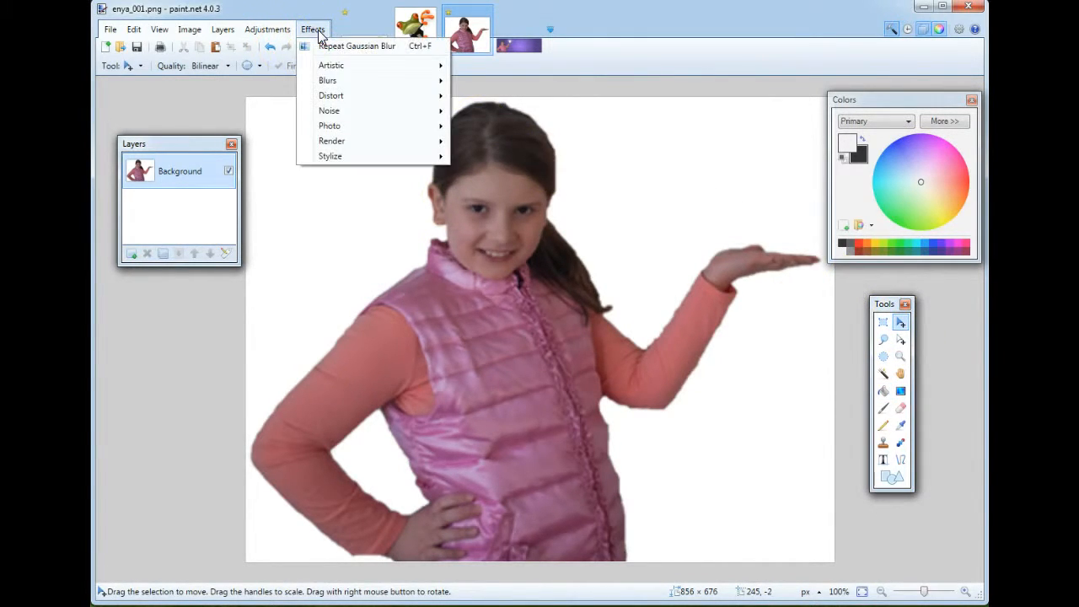
{"action": "left_click", "coordinate": [327, 127]}
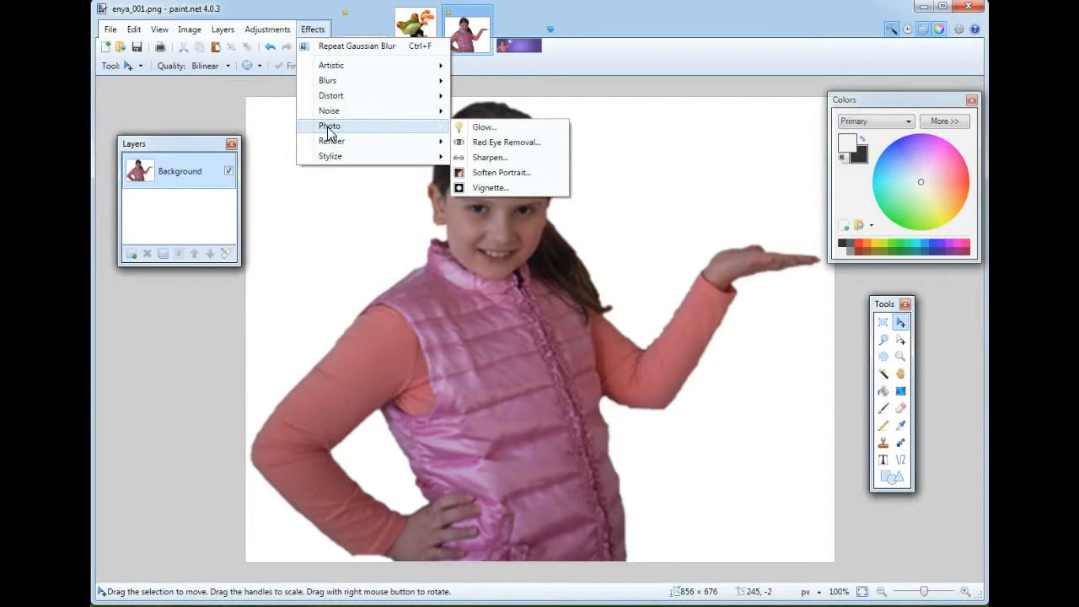
{"action": "left_click", "coordinate": [490, 160]}
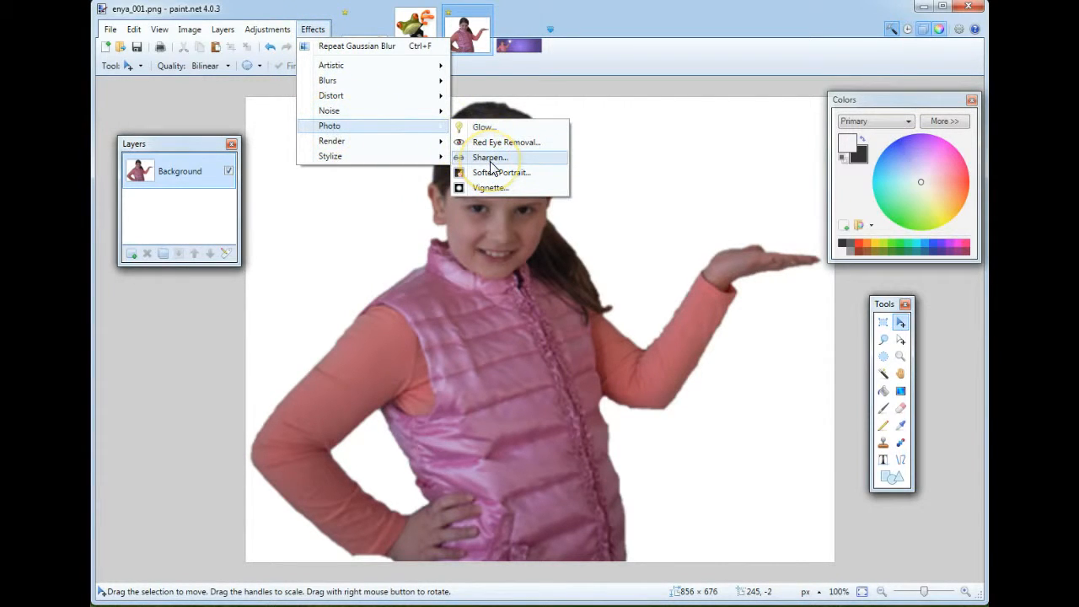
{"action": "left_click_drag", "start_coordinate": [549, 266], "coordinate": [779, 118]}
{"action": "left_click_drag", "start_coordinate": [675, 146], "coordinate": [698, 148]}
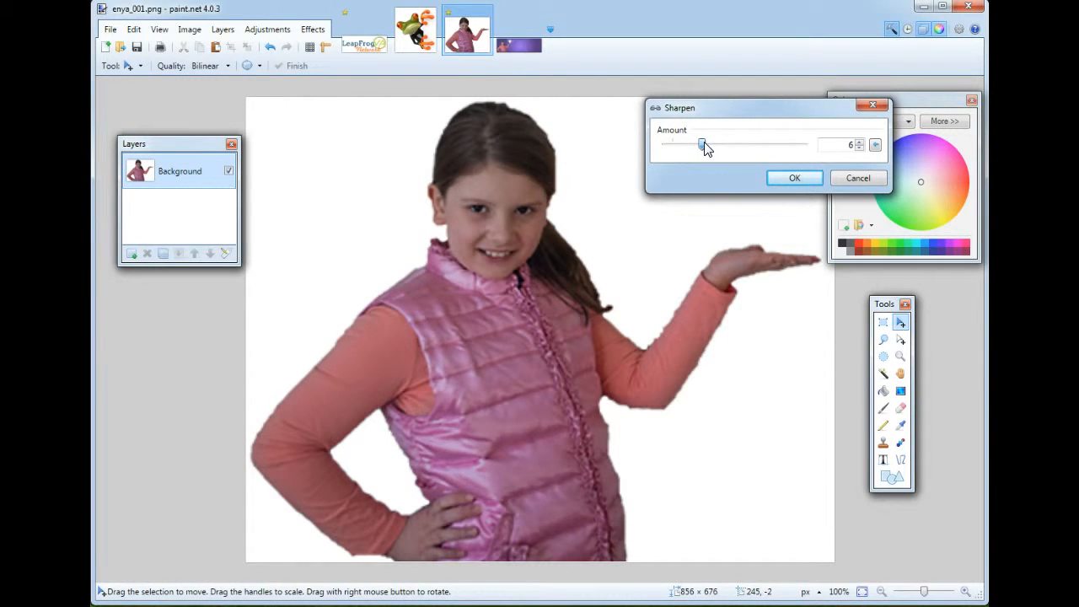
{"action": "left_click", "coordinate": [794, 178]}
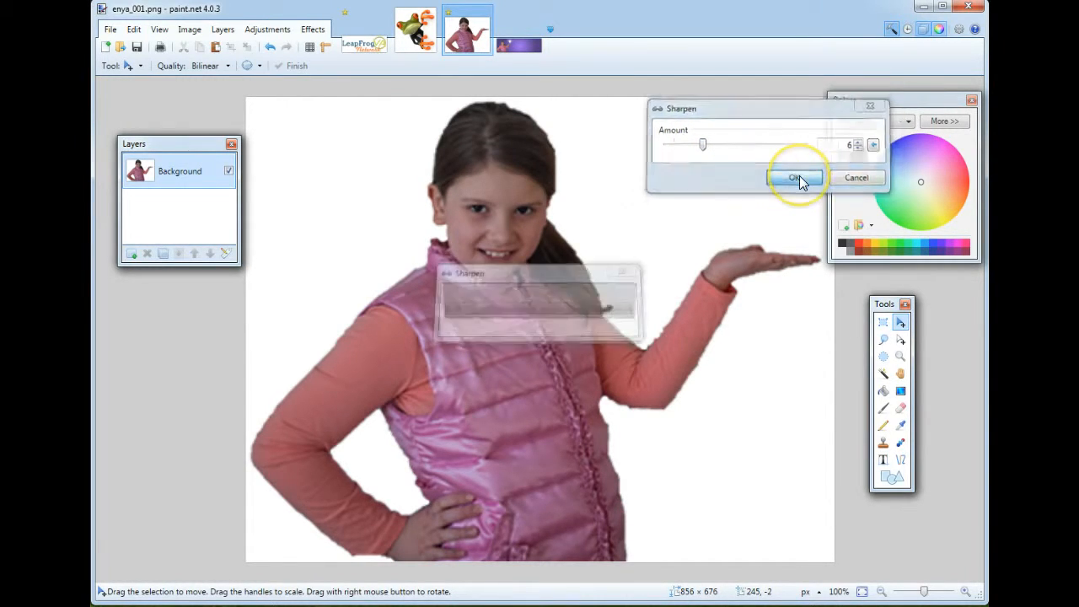
Apply a Hue / Saturation adjustment to the girl's photo, shifting the hue slightly toward orange and setting lightness to 1.
{"action": "left_click", "coordinate": [285, 34]}
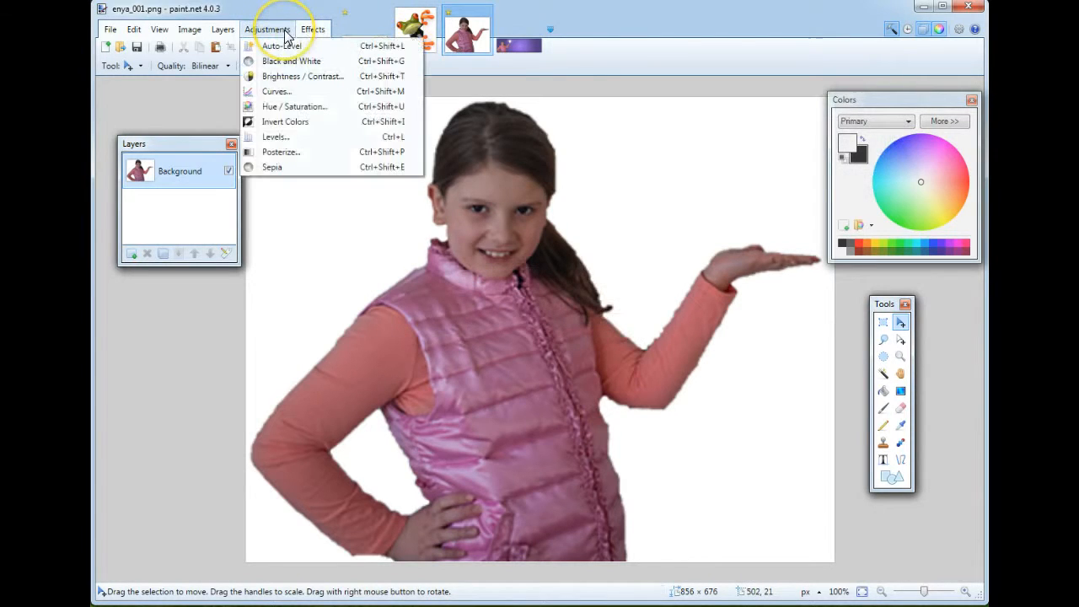
{"action": "left_click", "coordinate": [317, 114]}
{"action": "left_click_drag", "start_coordinate": [540, 234], "coordinate": [795, 75]}
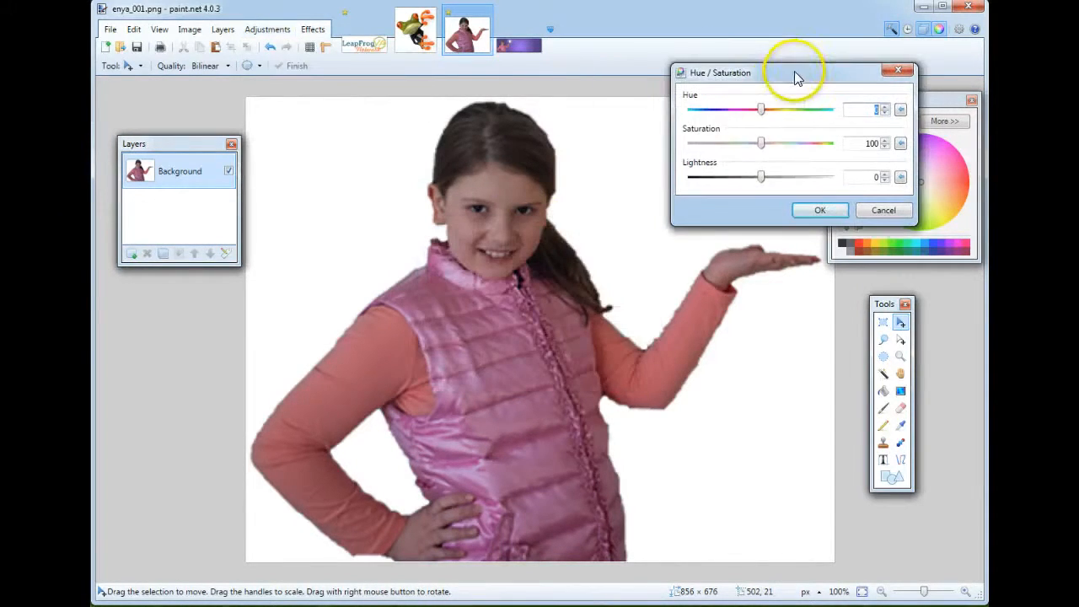
{"action": "left_click_drag", "start_coordinate": [762, 110], "coordinate": [769, 113]}
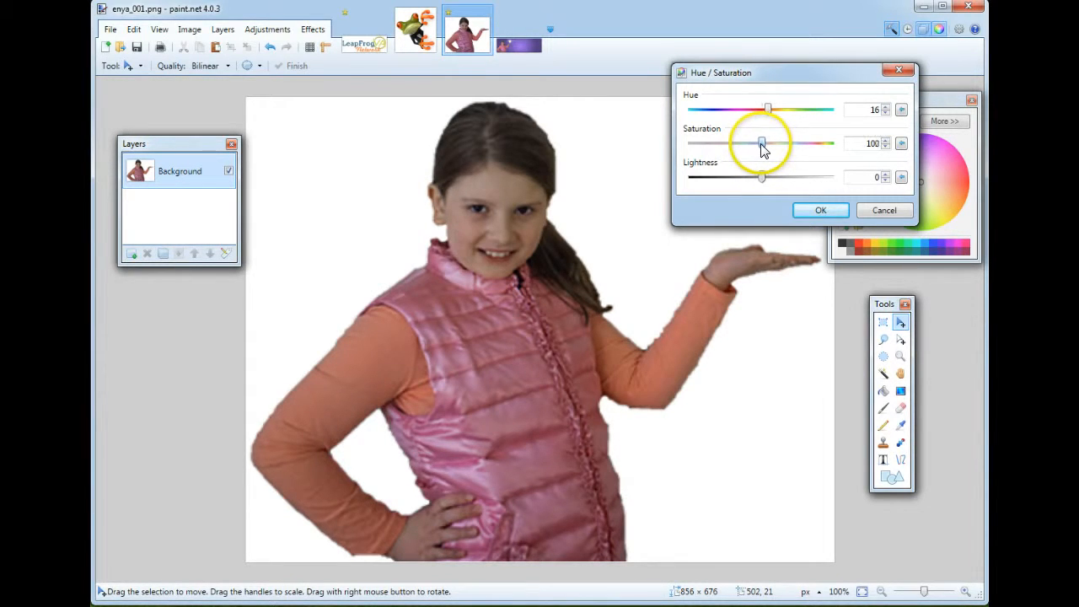
{"action": "left_click_drag", "start_coordinate": [763, 178], "coordinate": [764, 178]}
{"action": "left_click_drag", "start_coordinate": [766, 121], "coordinate": [770, 115]}
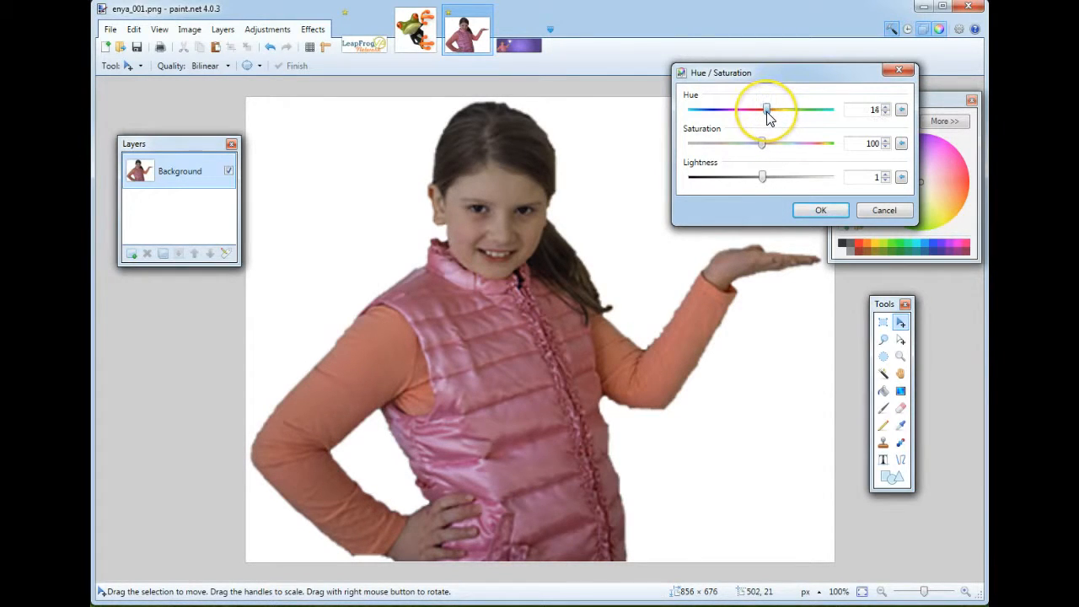
{"action": "left_click_drag", "start_coordinate": [770, 116], "coordinate": [772, 117]}
{"action": "left_click", "coordinate": [821, 211]}
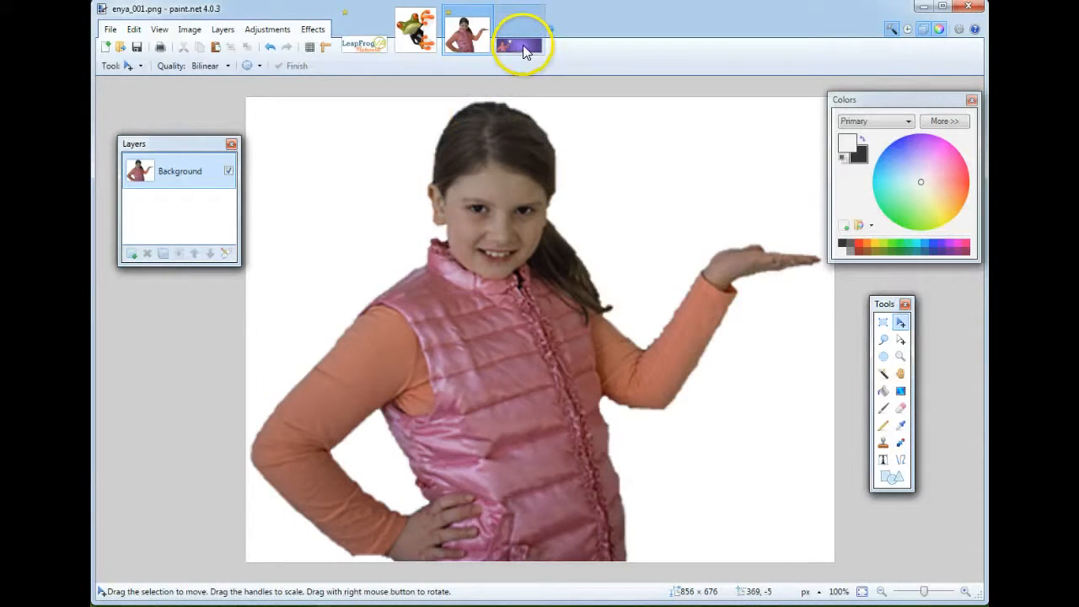
Close enya_001.png without saving its changes.
{"action": "left_click", "coordinate": [485, 12]}
{"action": "left_click", "coordinate": [568, 392]}
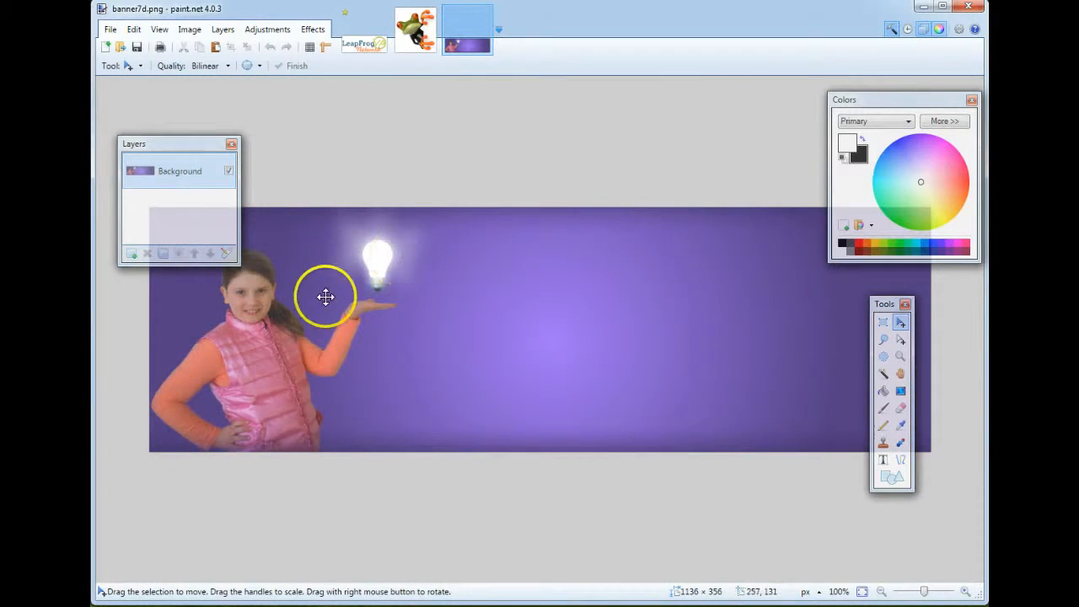
Move the Layers and Colors windows to clear more of the banner and expand the Colors window to its full settings.
{"action": "left_click_drag", "start_coordinate": [184, 149], "coordinate": [166, 101]}
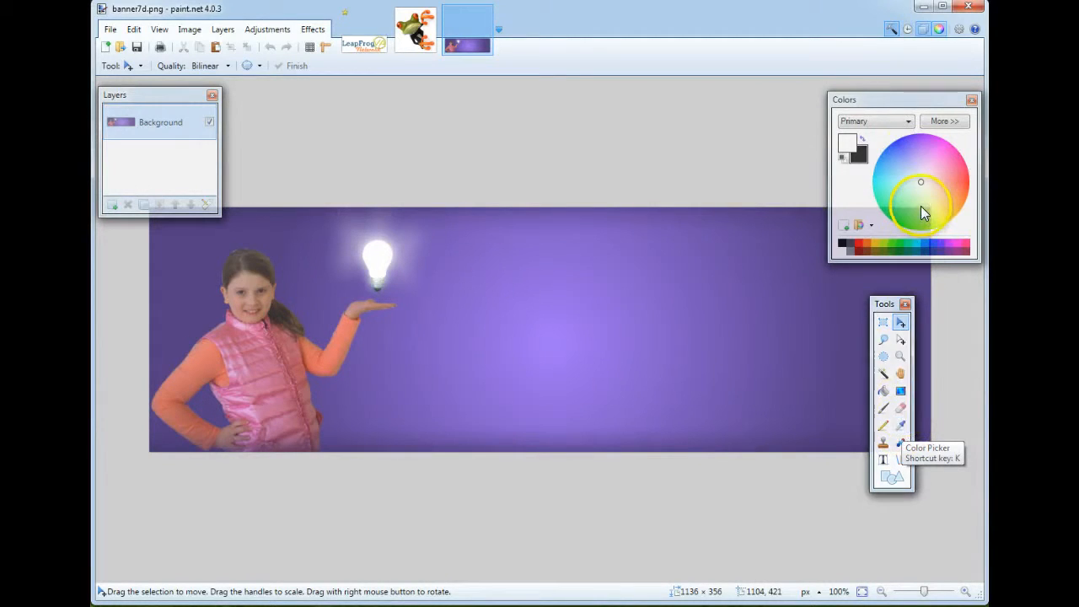
{"action": "left_click_drag", "start_coordinate": [917, 100], "coordinate": [793, 103]}
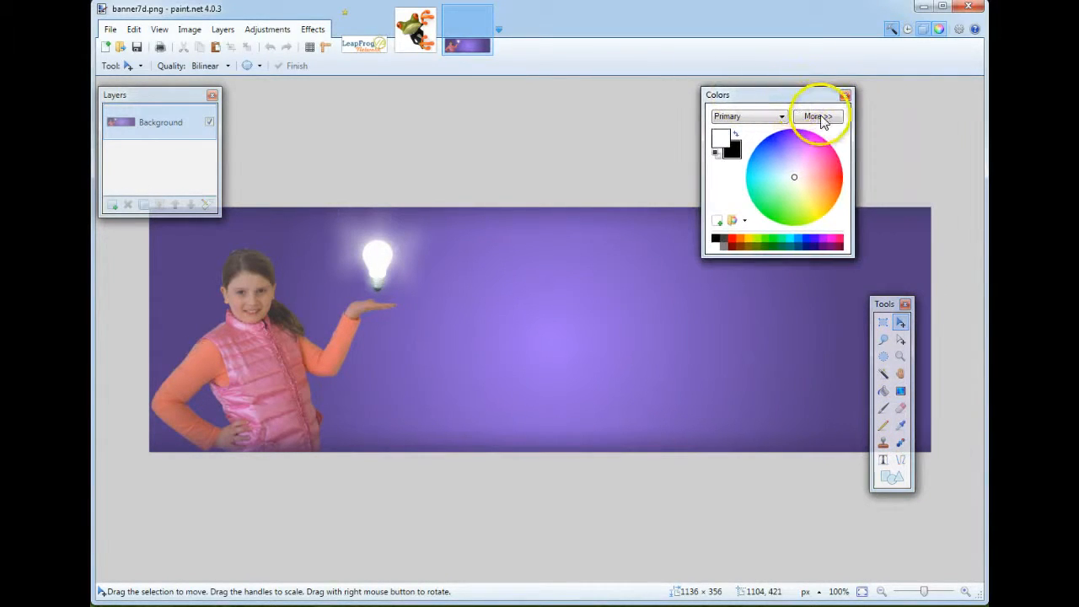
{"action": "left_click", "coordinate": [818, 117]}
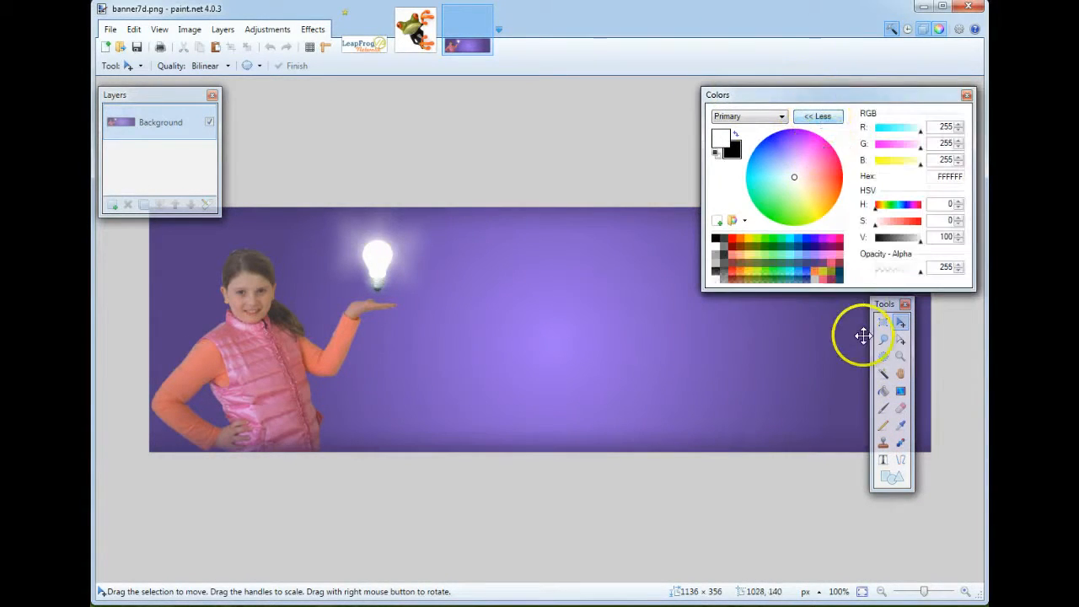
Sample the pink of the girl's vest in the banner as the primary color with the Color Picker.
{"action": "left_click", "coordinate": [902, 426]}
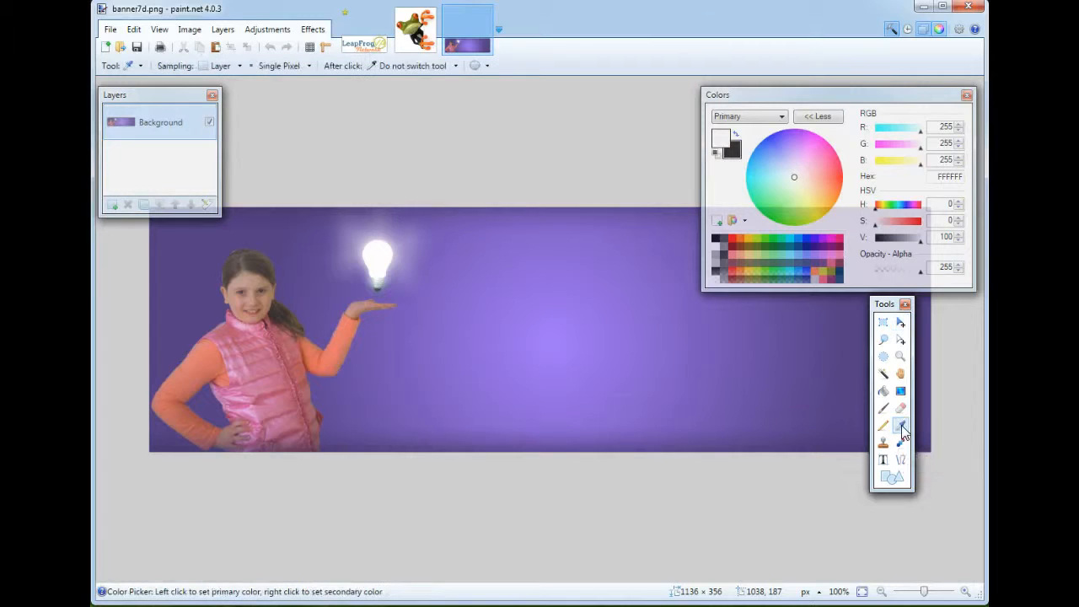
{"action": "left_click", "coordinate": [267, 392]}
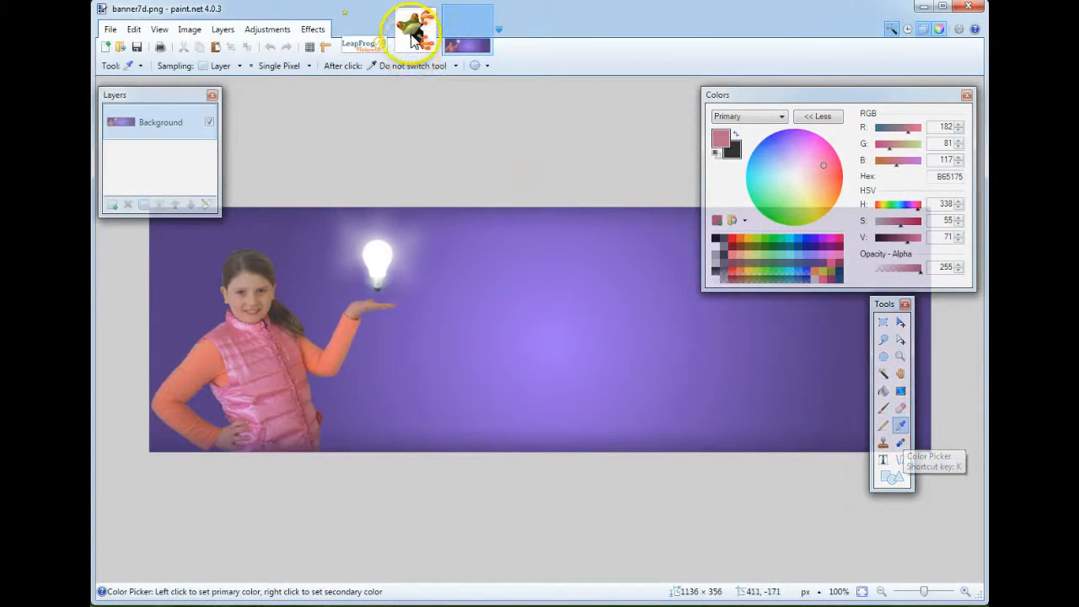
Sample oranges from the frog's fingers and eye in the frog image, and choose the saved palette orange F48045 as primary color.
{"action": "left_click", "coordinate": [369, 42]}
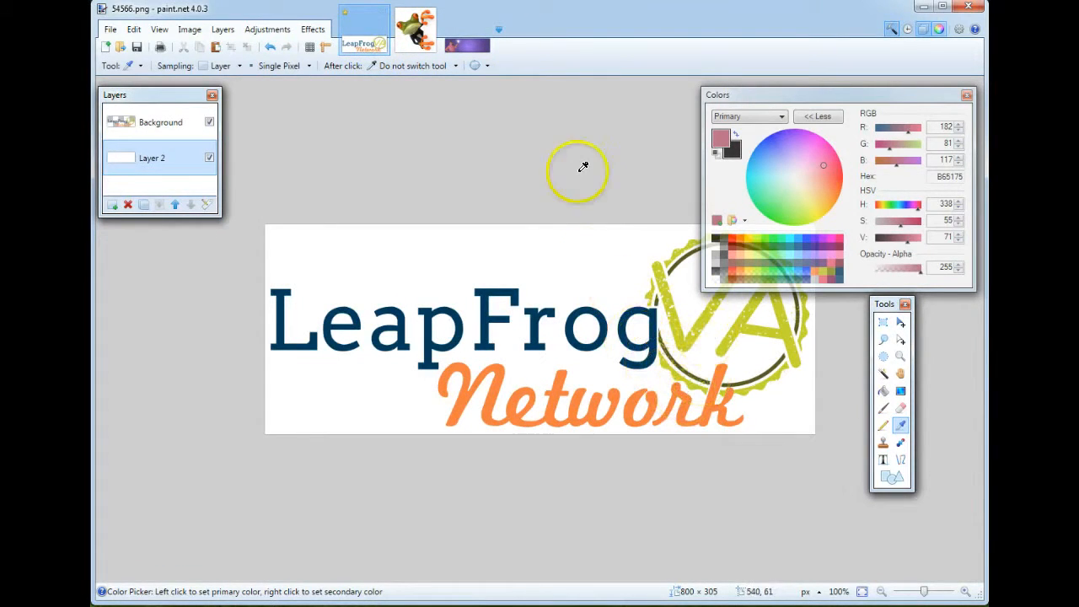
{"action": "left_click", "coordinate": [416, 34]}
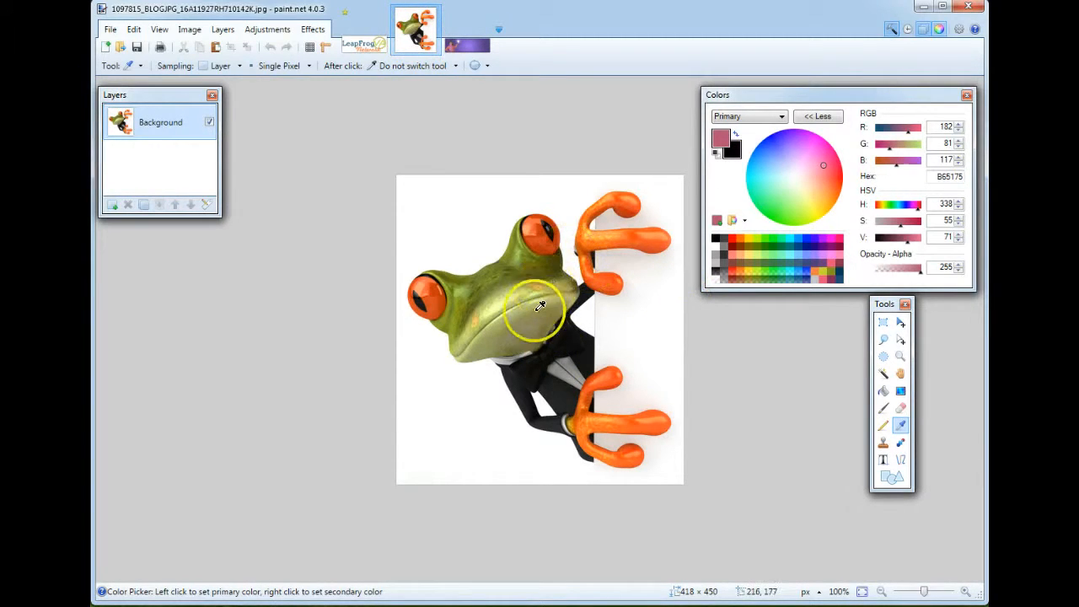
{"action": "left_click", "coordinate": [639, 228]}
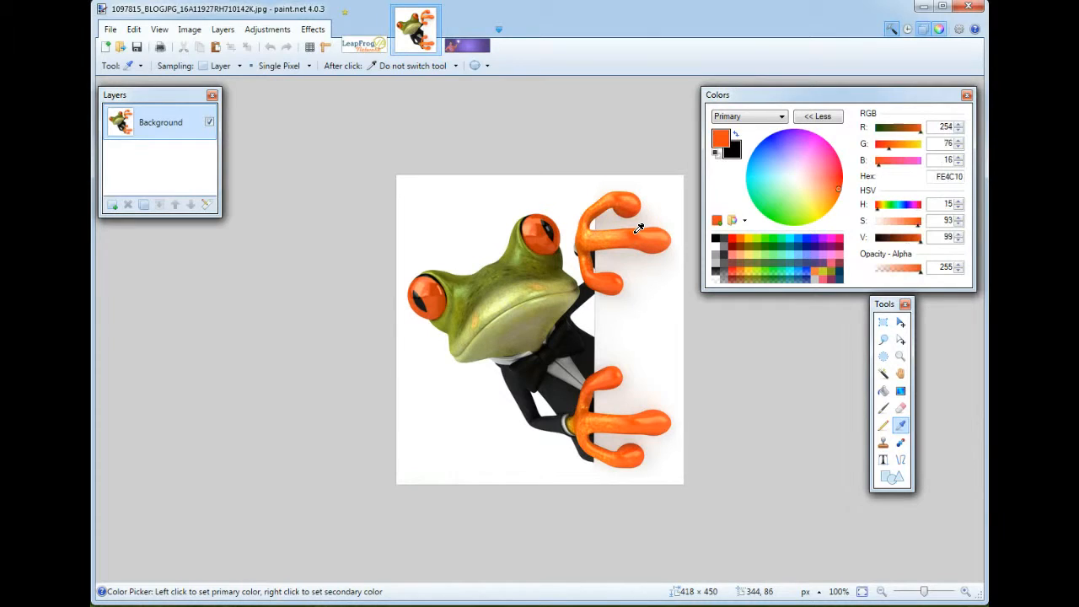
{"action": "left_click", "coordinate": [533, 224]}
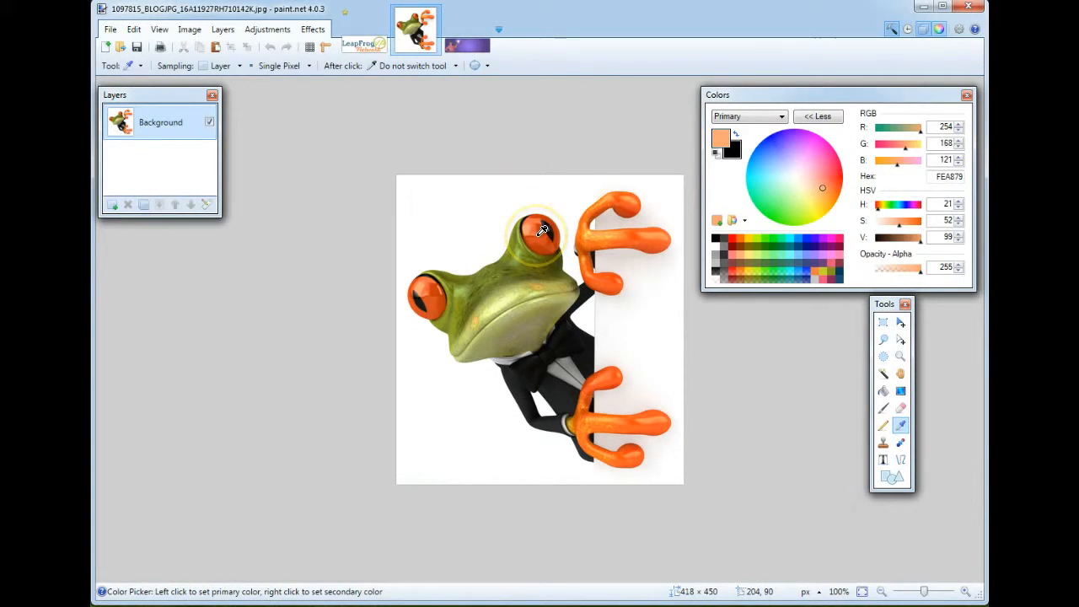
{"action": "left_click", "coordinate": [553, 235]}
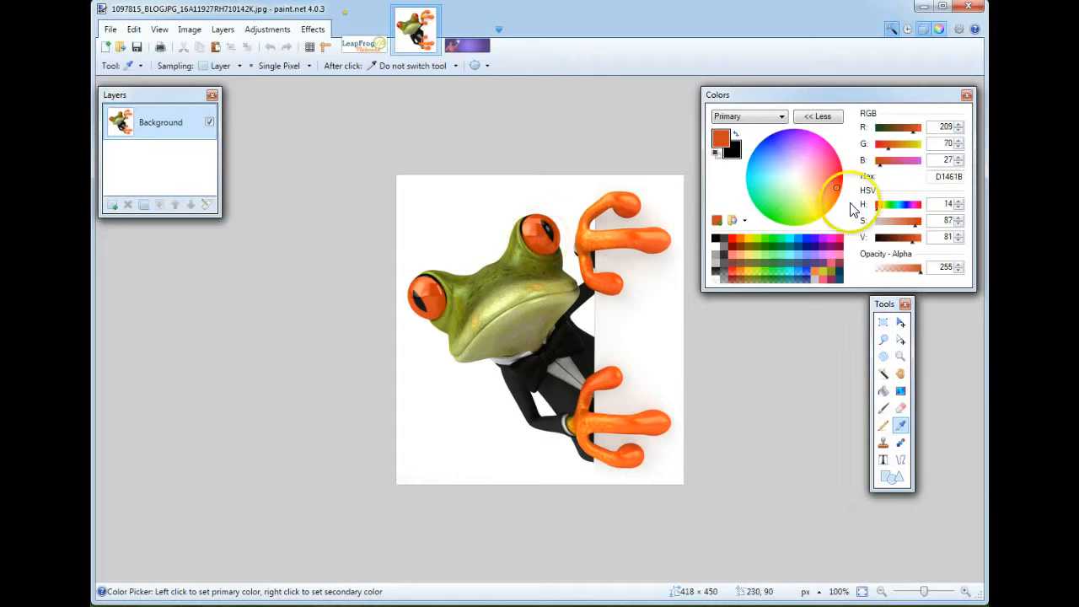
{"action": "left_click", "coordinate": [815, 277]}
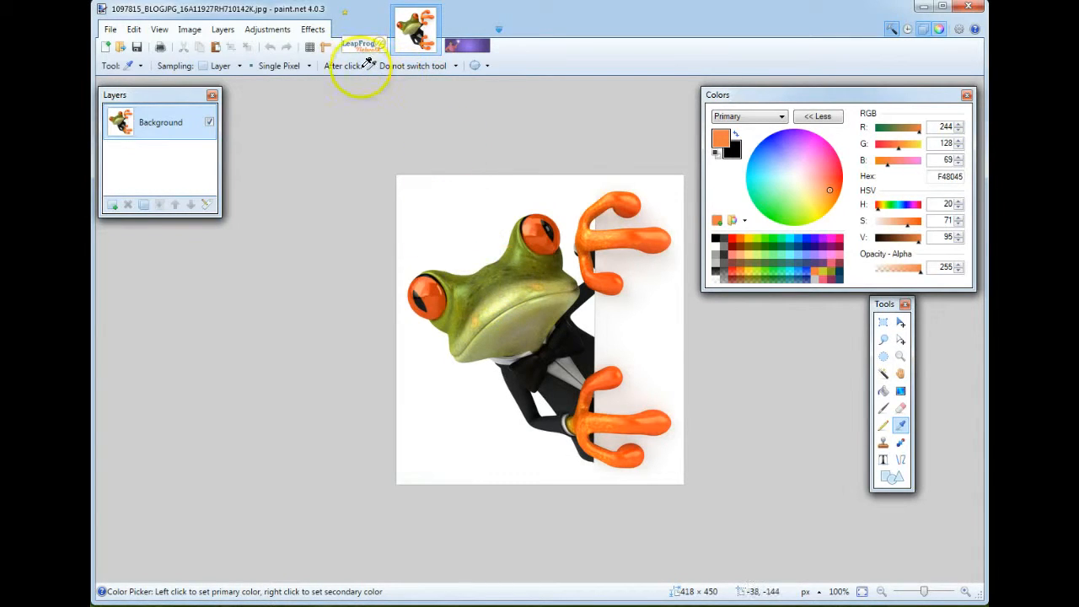
Return to the LeapFrog VA Network logo image, collapse the Colors window and move it clear of the logo.
{"action": "left_click", "coordinate": [360, 45]}
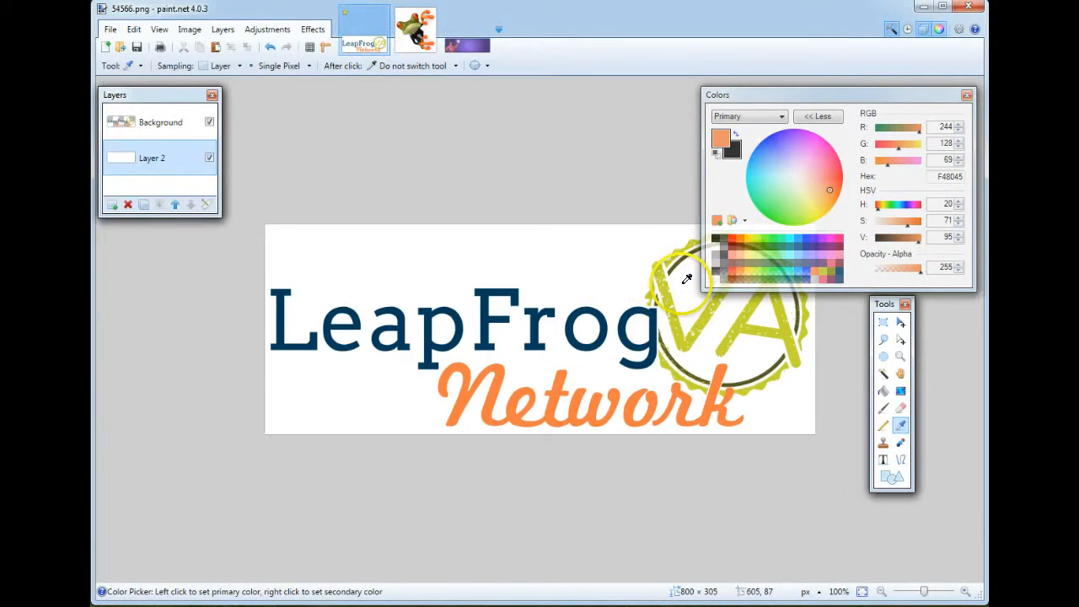
{"action": "left_click", "coordinate": [818, 118]}
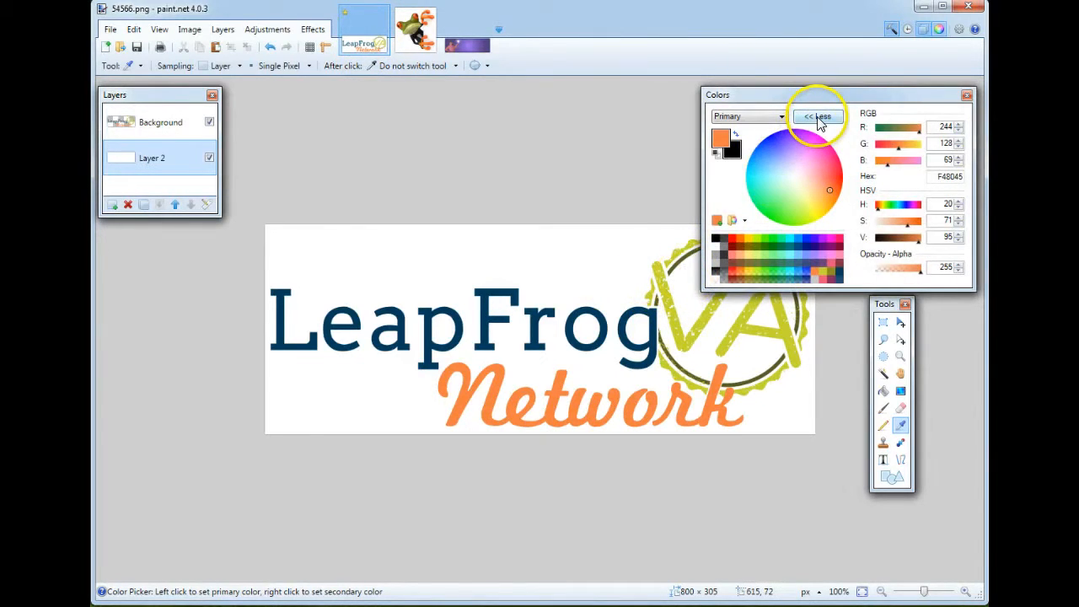
{"action": "left_click_drag", "start_coordinate": [799, 102], "coordinate": [925, 103]}
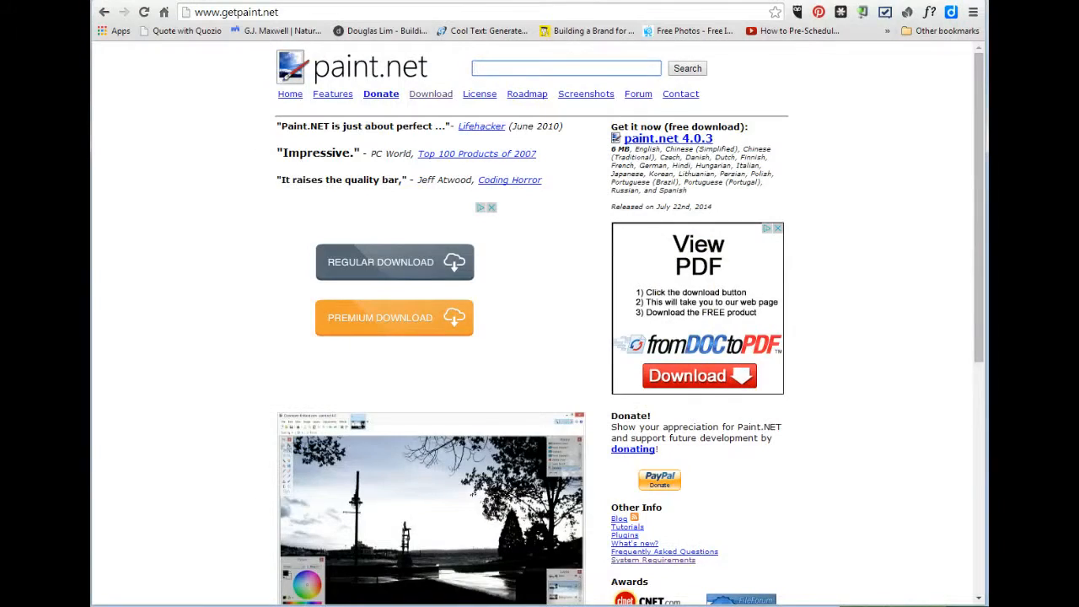
Switch to the Chrome browser, open leapfrogvanetwork.com in a new tab and enter the site's section for VAs.
{"action": "key", "text": "ctrl+t"}
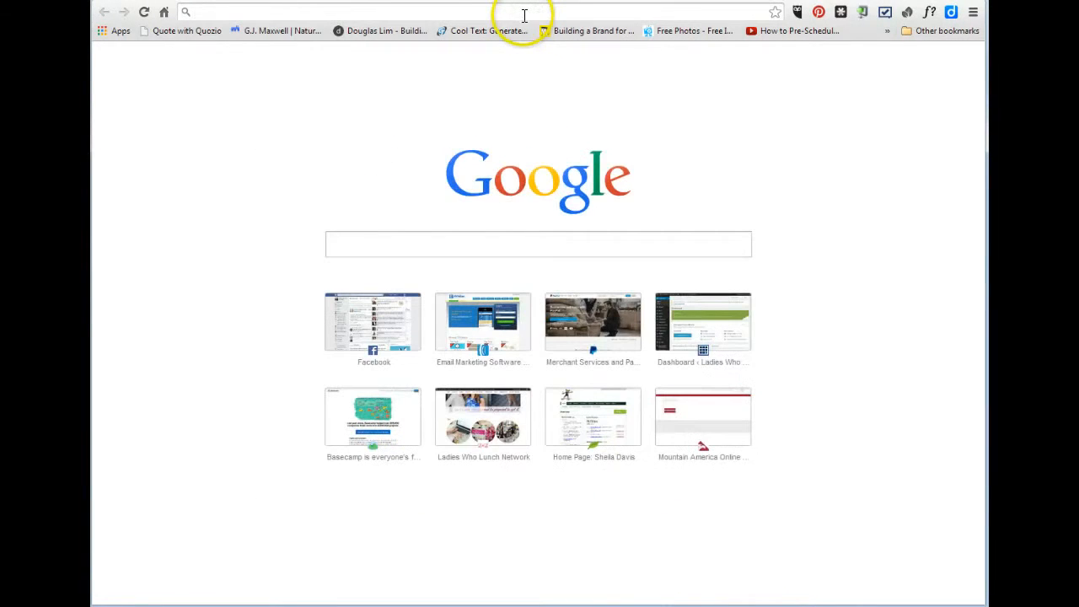
{"action": "type", "text": "LEAPF"}
{"action": "key", "text": "Return"}
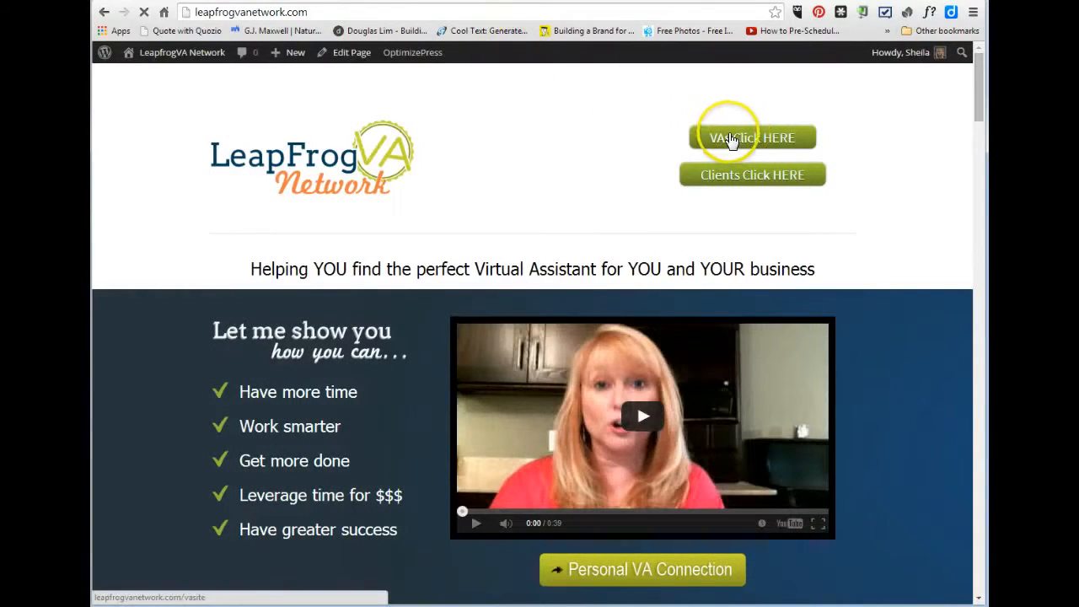
{"action": "left_click", "coordinate": [746, 139]}
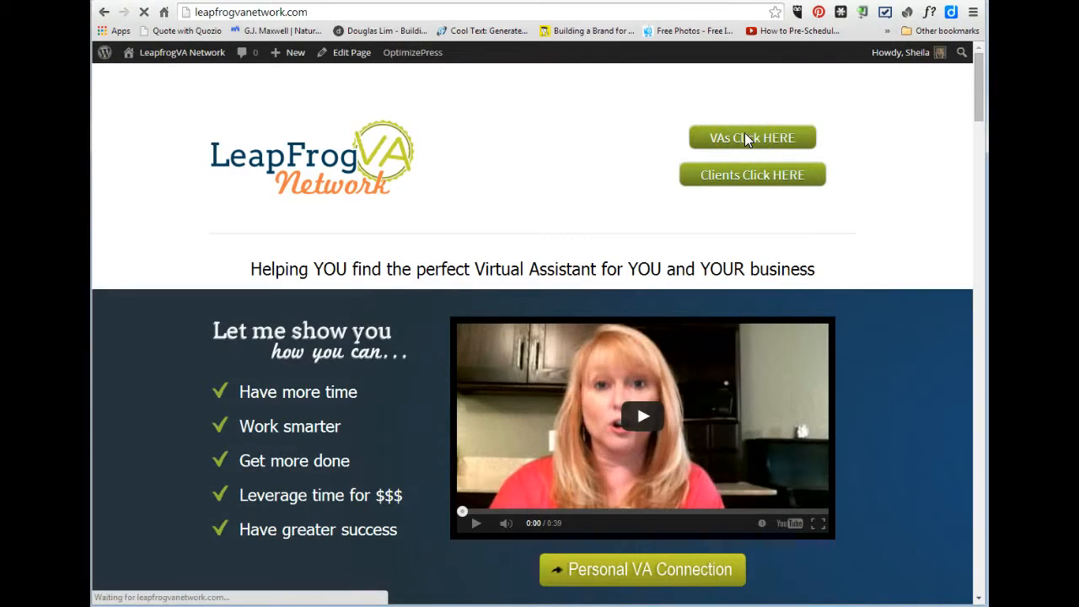
{"action": "left_click", "coordinate": [747, 140]}
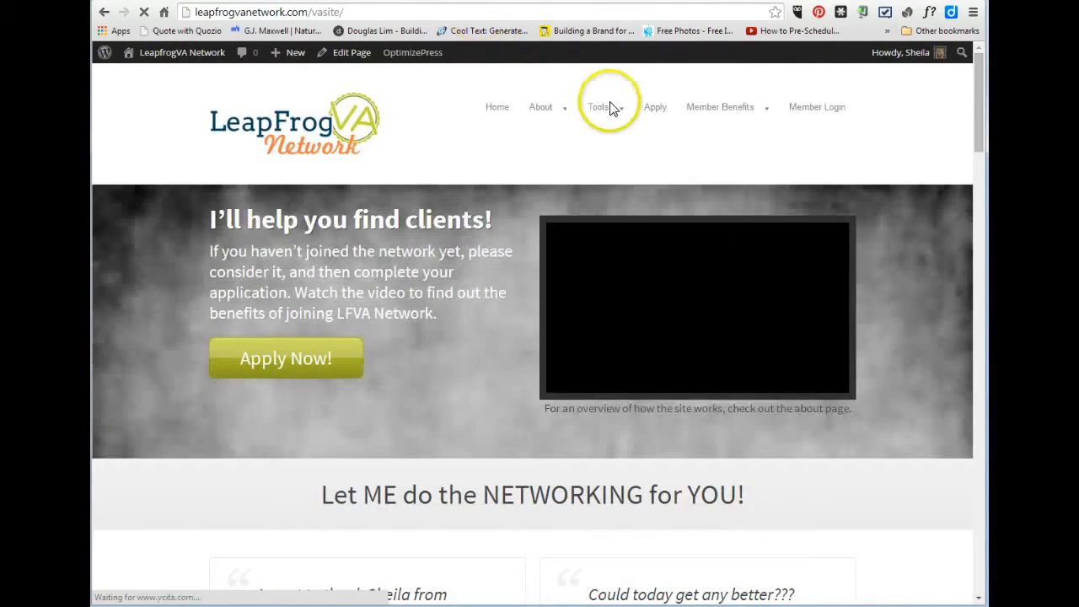
Replace the vasite path in the web address to open leapfrogvanetwork.com/quick-video-training/.
{"action": "mouse_move", "coordinate": [611, 121]}
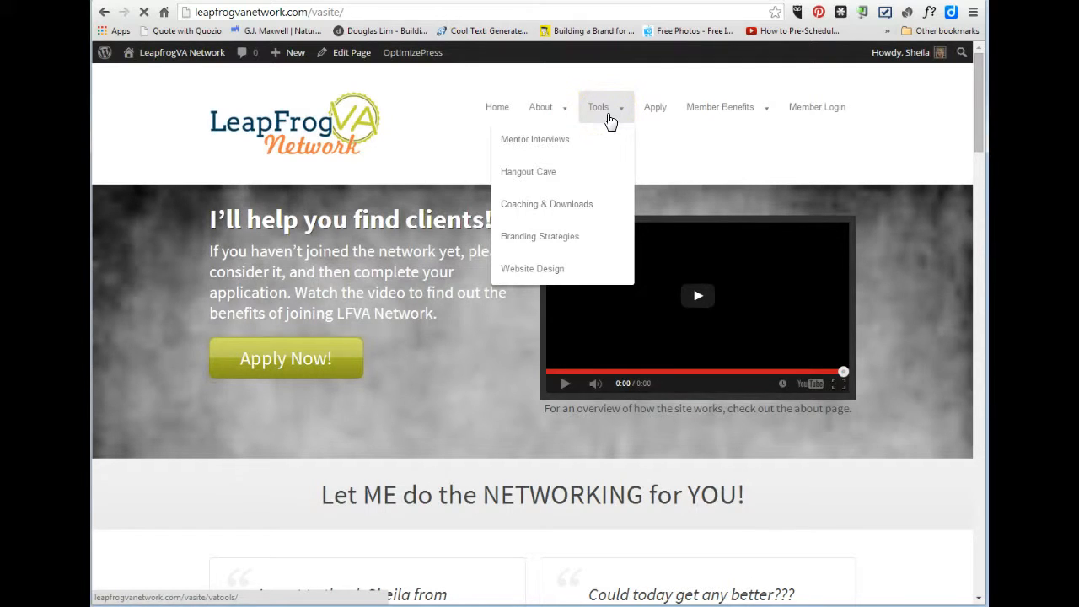
{"action": "left_click", "coordinate": [391, 14]}
{"action": "left_click", "coordinate": [392, 13]}
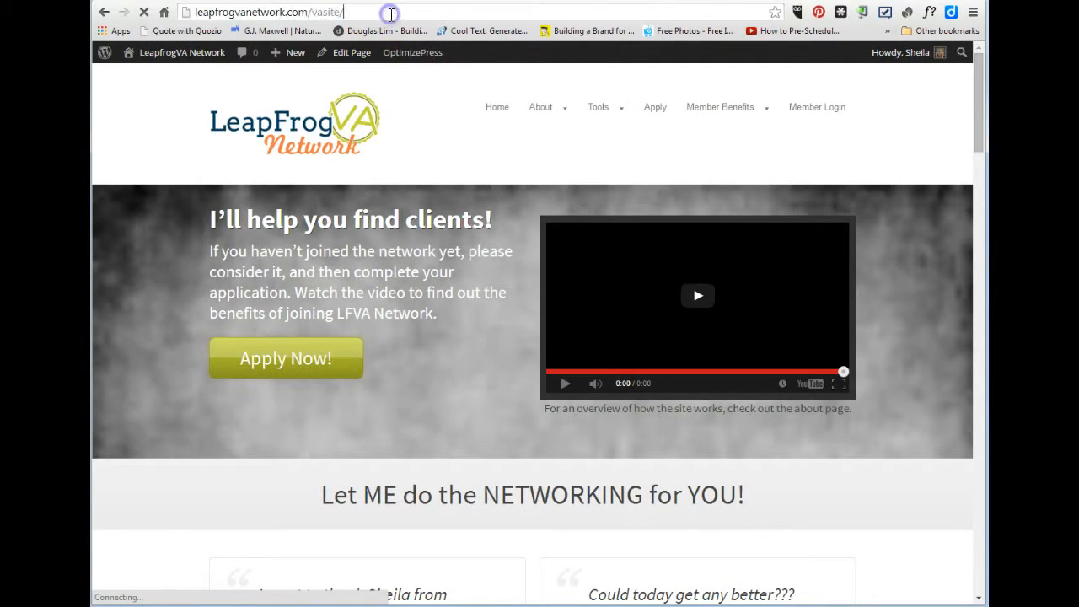
{"action": "type", "text": "qu"}
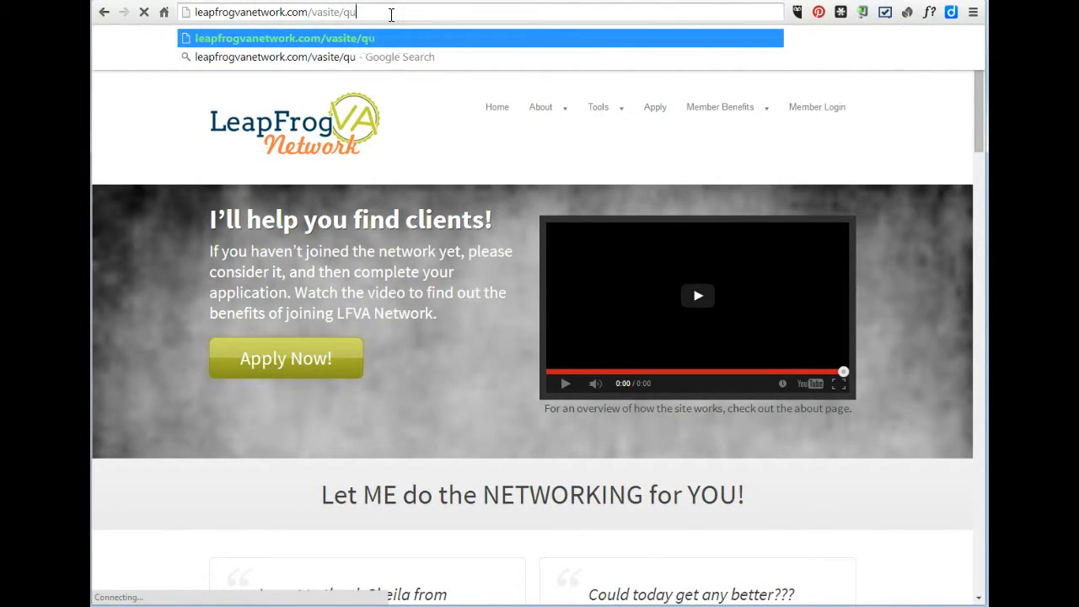
{"action": "key", "text": "BackSpace"}
{"action": "key", "text": "BackSpace"}
{"action": "key", "text": "BackSpace"}
{"action": "key", "text": "BackSpace"}
{"action": "key", "text": "BackSpace"}
{"action": "key", "text": "BackSpace"}
{"action": "key", "text": "BackSpace"}
{"action": "key", "text": "BackSpace"}
{"action": "key", "text": "BackSpace"}
{"action": "type", "text": "qu"}
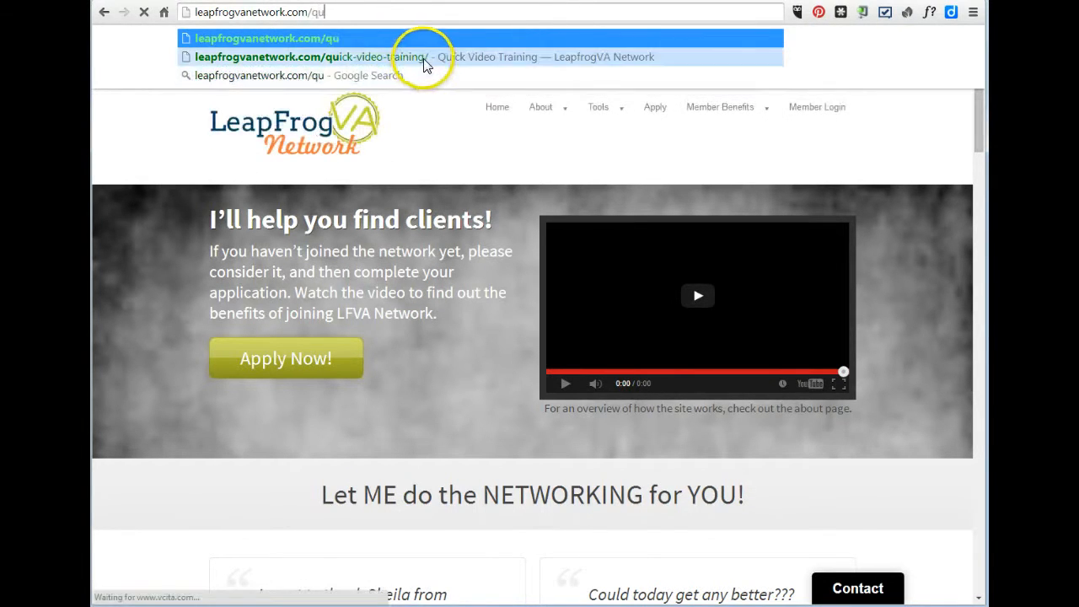
{"action": "key", "text": "Escape"}
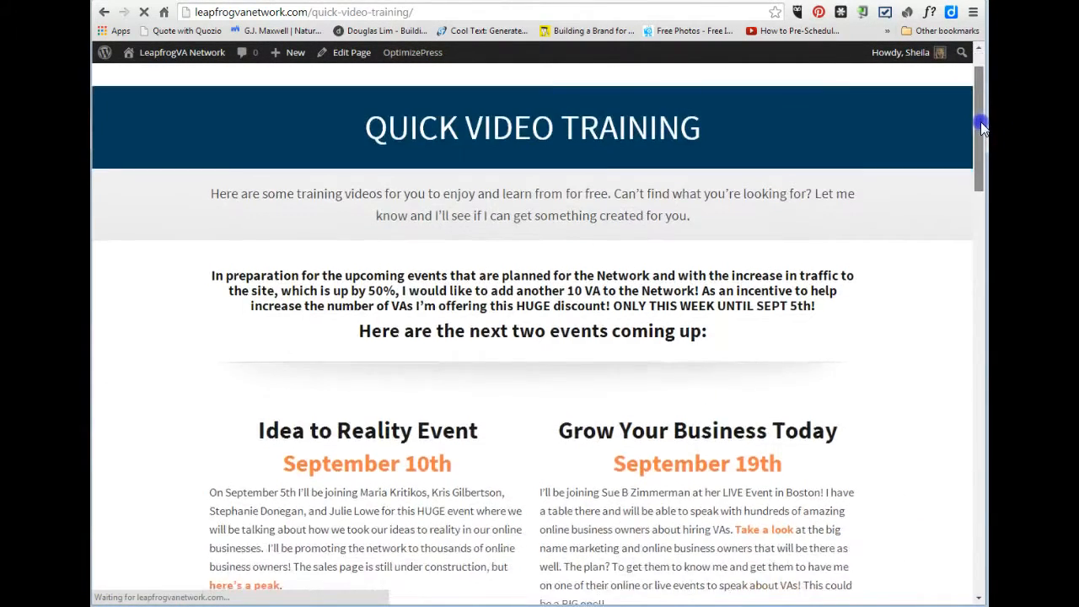
Close the Discovery Session pop-up and look over the introduction and upcoming events on the Quick Video Training page.
{"action": "left_click_drag", "start_coordinate": [980, 111], "coordinate": [982, 179]}
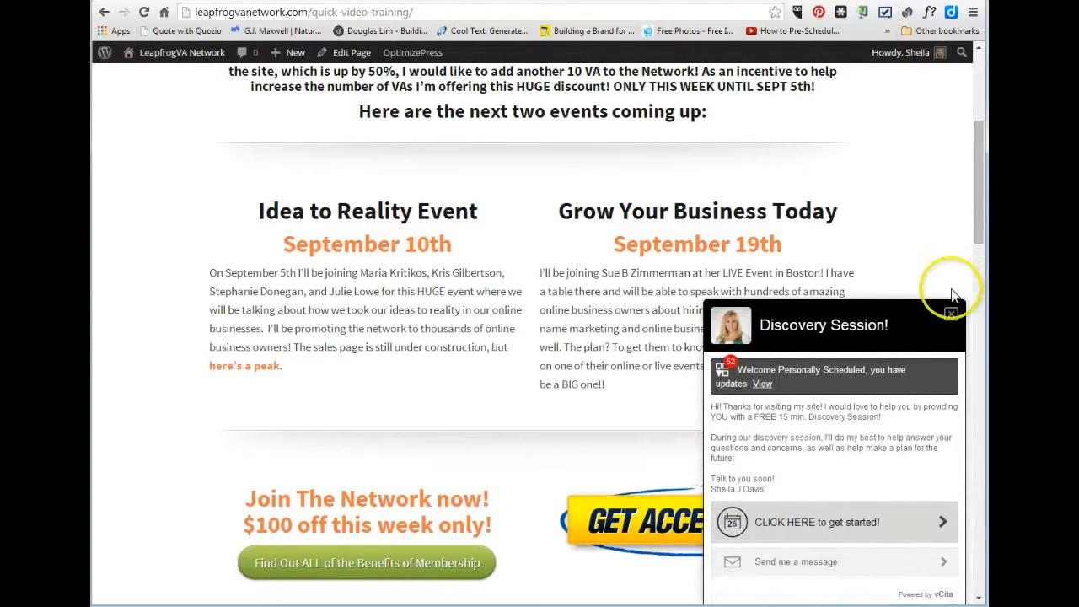
{"action": "left_click", "coordinate": [951, 313]}
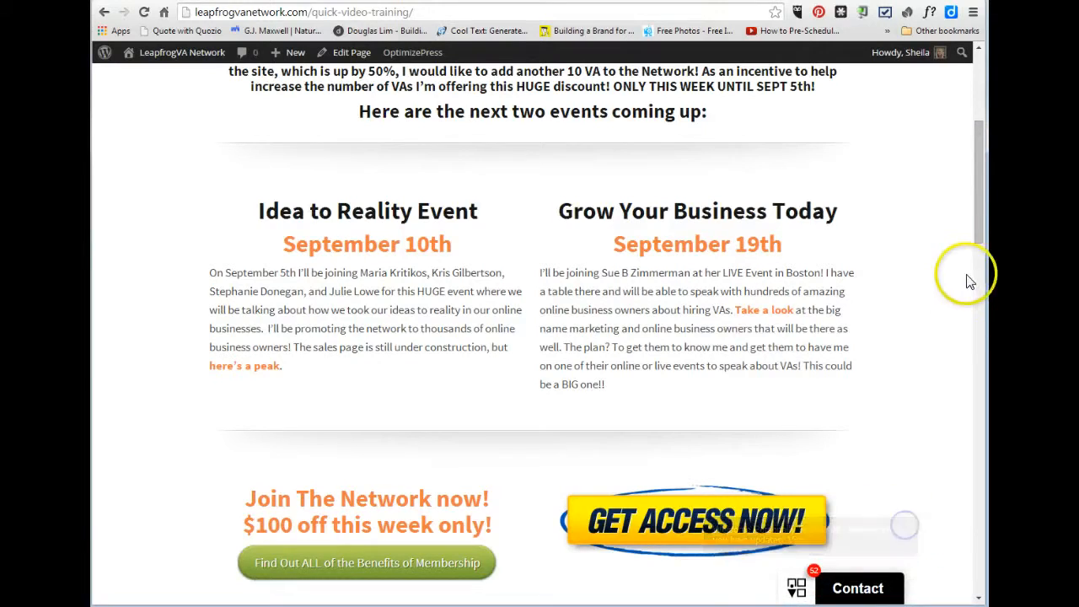
{"action": "left_click_drag", "start_coordinate": [978, 210], "coordinate": [981, 185]}
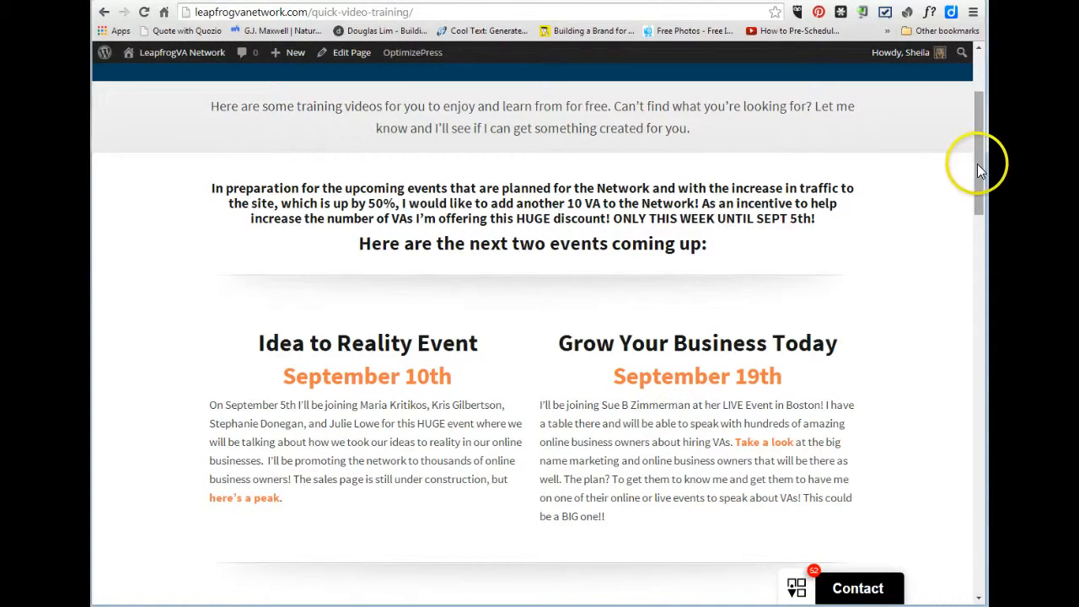
{"action": "mouse_move", "coordinate": [977, 163]}
{"action": "left_mouse_down"}
{"action": "mouse_move", "coordinate": [978, 145]}
{"action": "mouse_move", "coordinate": [979, 158]}
{"action": "left_mouse_up"}
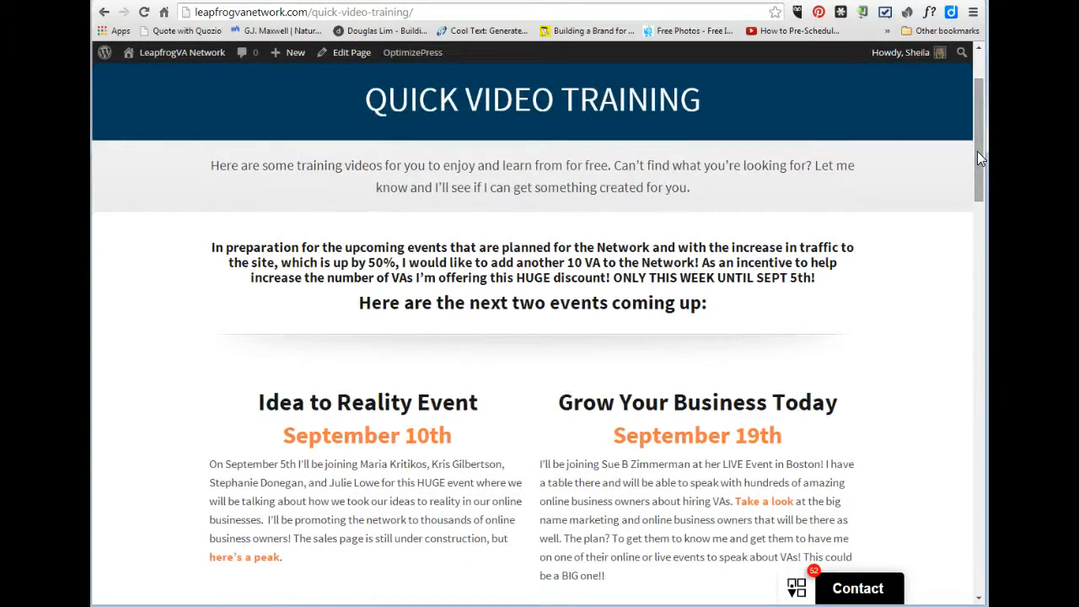